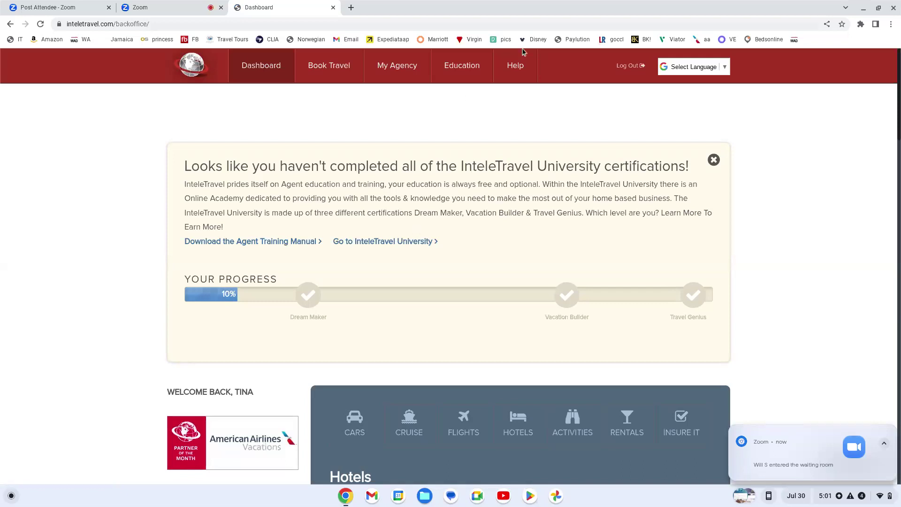
Step: Drop down the Help menu to show Knowledgebase and InteleHelp Hub
mouse_move(510, 68)
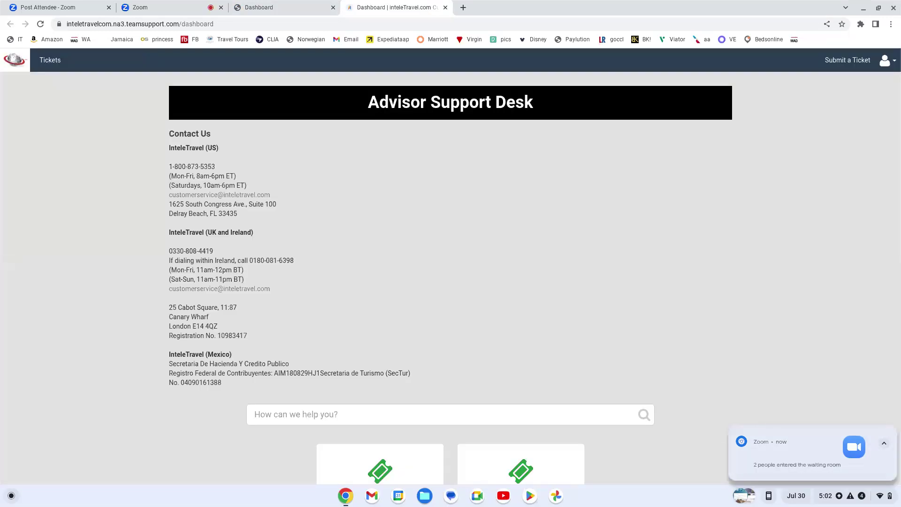
Step: Go to My Tickets and start a new ticket from the Create Ticket card
scroll(406, 157, "down", 3)
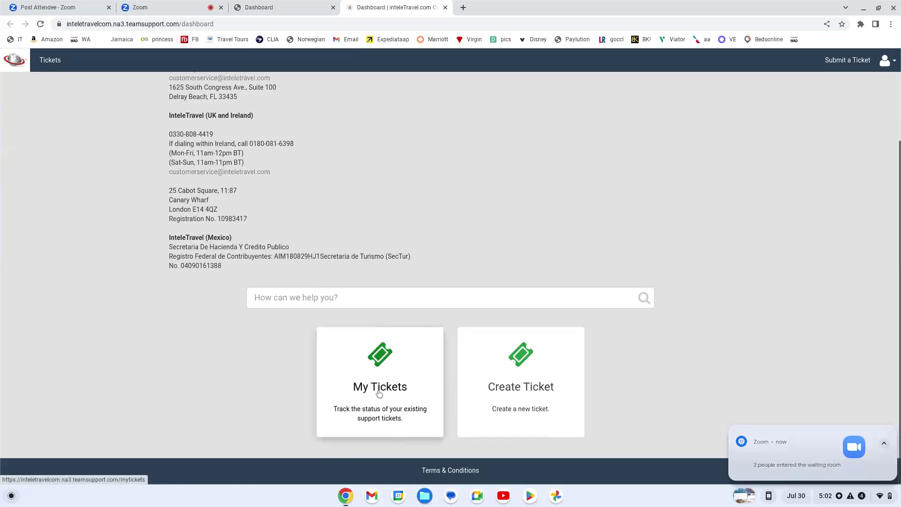
left_click(340, 386)
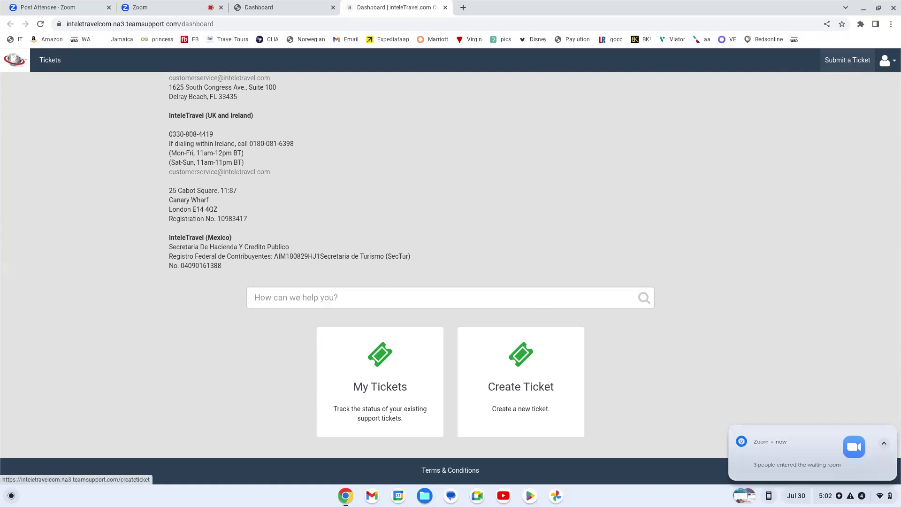
left_click(527, 371)
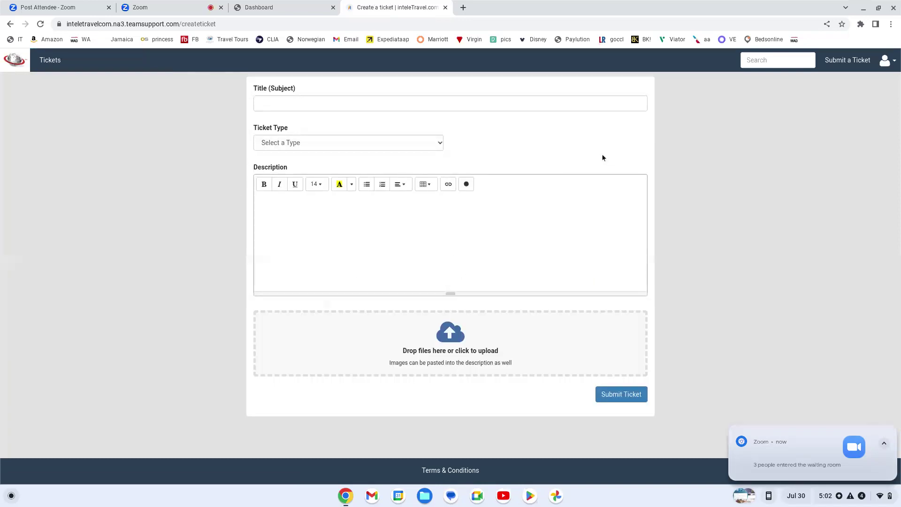
Step: Choose Supplier Registrations as the new ticket's type
left_click(433, 146)
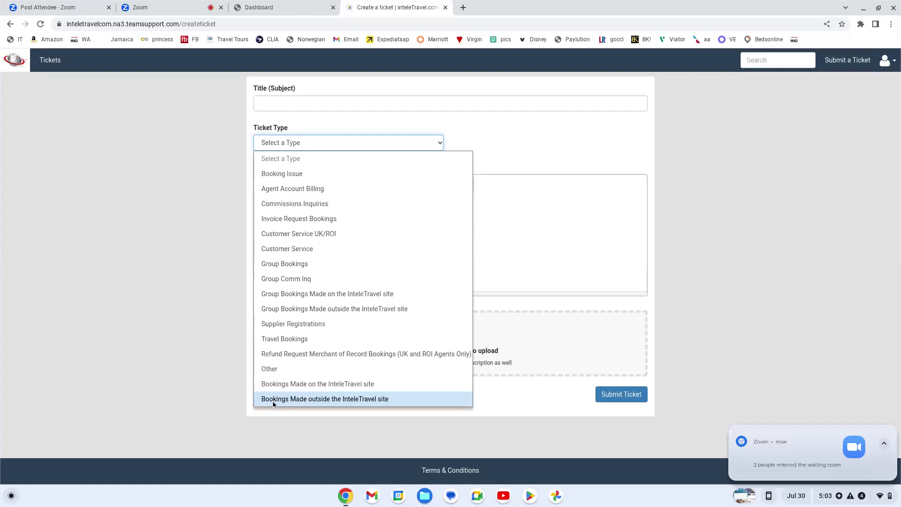
left_click(270, 327)
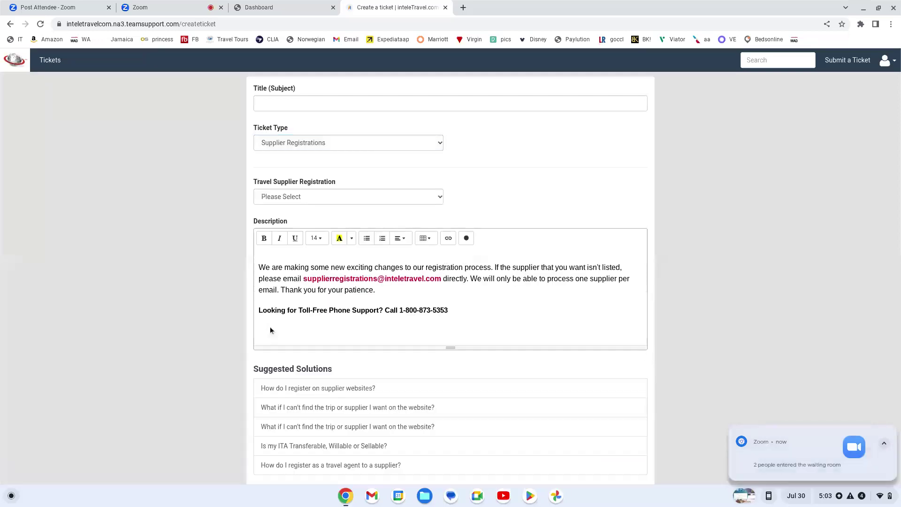
Step: Select Holland America in the Travel Supplier Registration dropdown
left_click(315, 197)
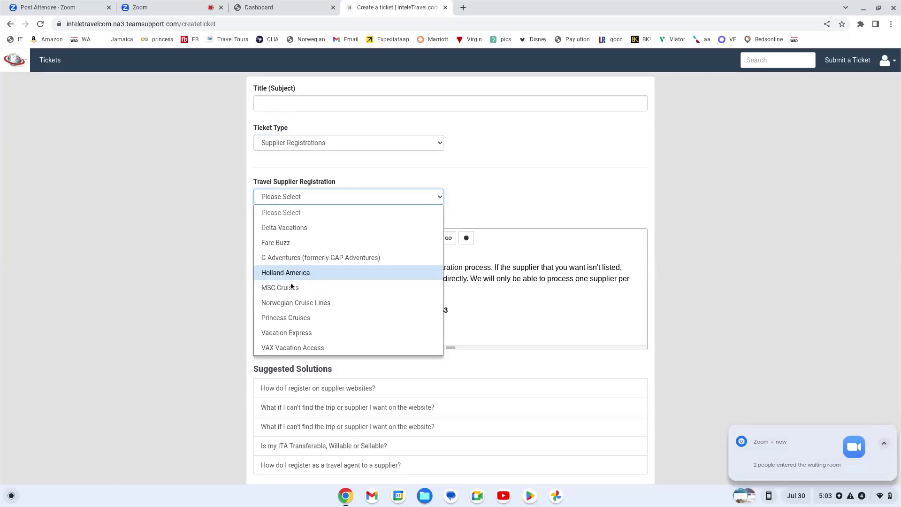
left_click(280, 274)
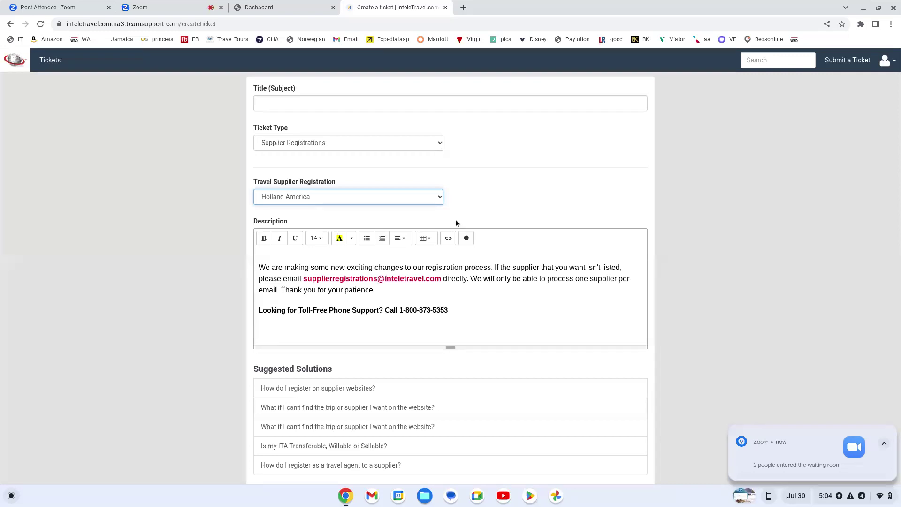
Step: Check the Gmail inbox in a new tab, then return to the Create a ticket tab
left_click(463, 8)
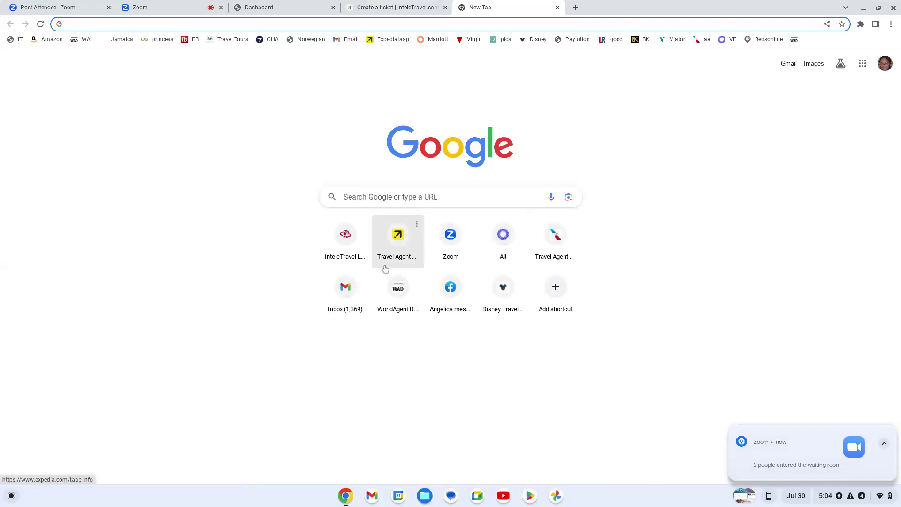
left_click(342, 294)
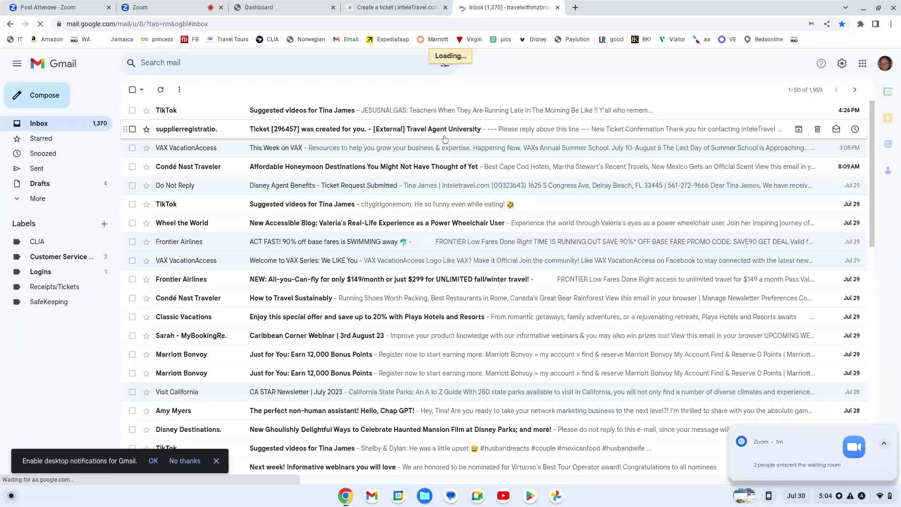
left_click(377, 8)
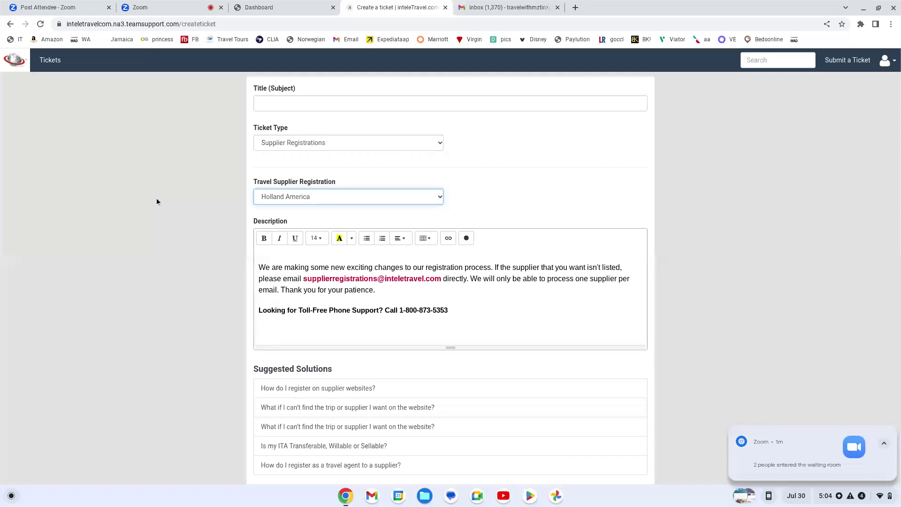
Step: Review the submitted tickets list and then My Closed Tickets
scroll(149, 189, "down", 3)
scroll(149, 189, "up", 1)
scroll(649, 80, "up", 3)
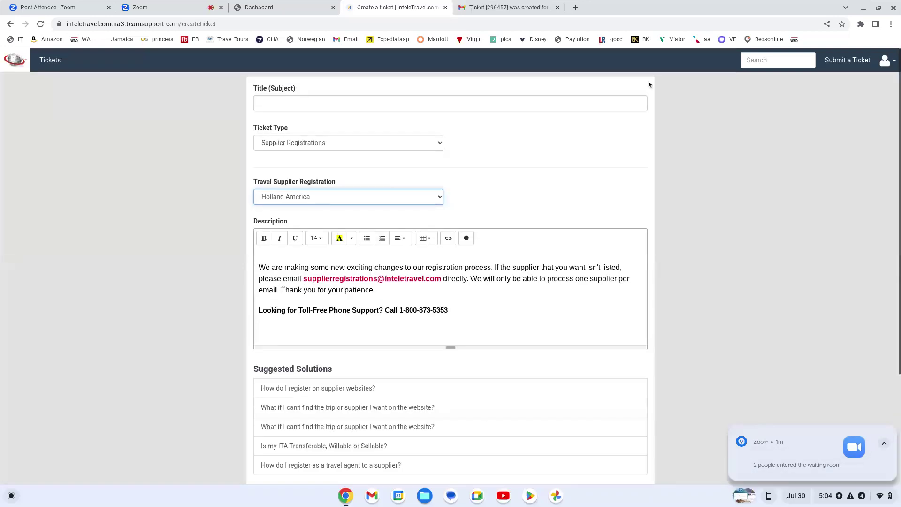
left_click(849, 67)
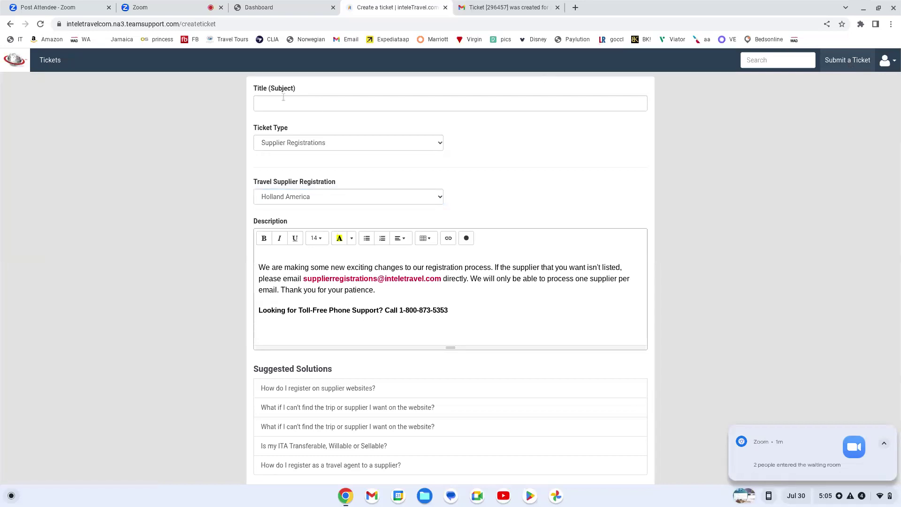
left_click(58, 66)
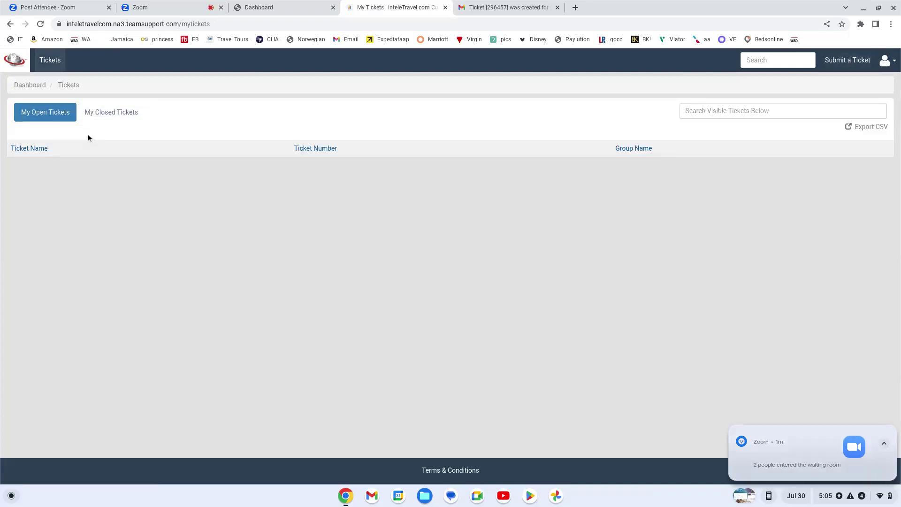
left_click(109, 112)
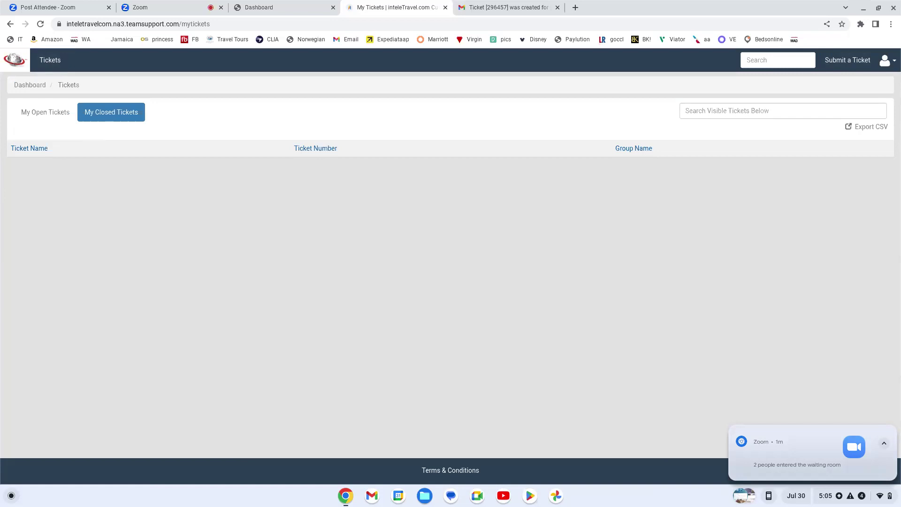
Step: Return to the support desk dashboard via the Dashboard breadcrumb
left_click(29, 84)
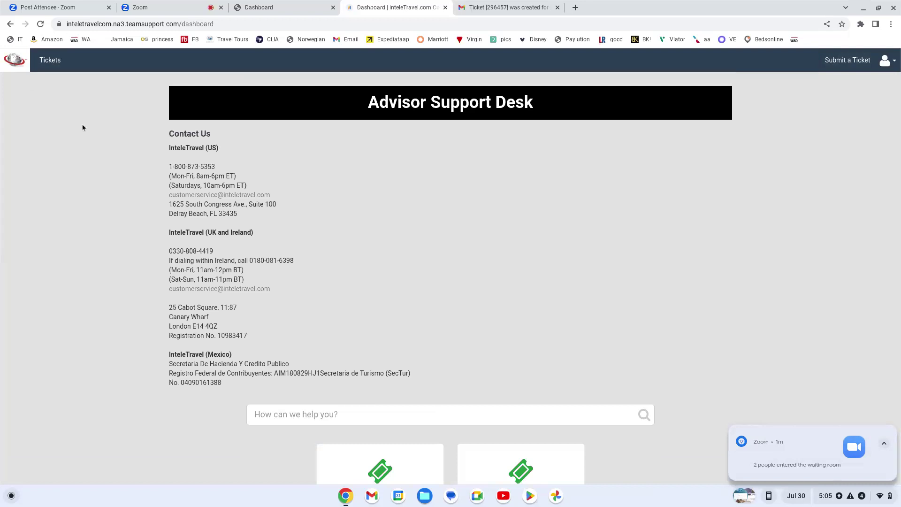
scroll(83, 127, "down", 3)
scroll(83, 127, "up", 3)
scroll(496, 279, "down", 3)
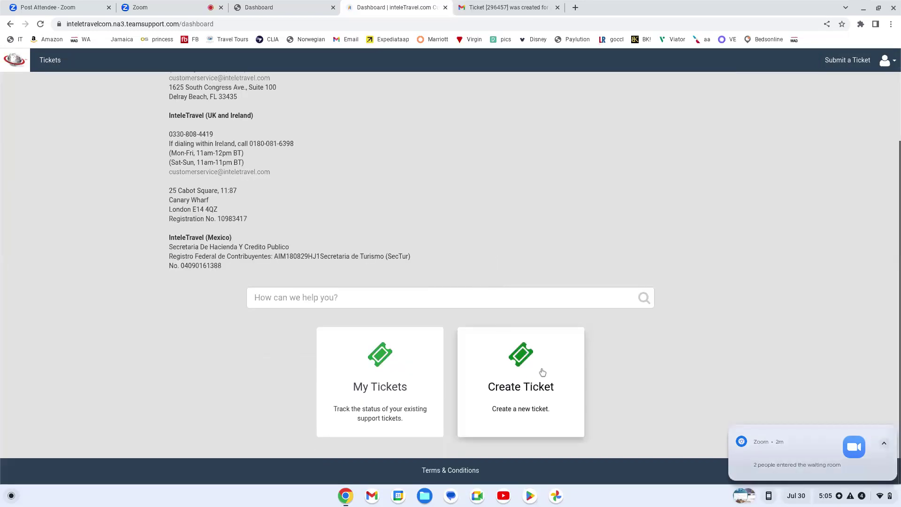
Step: Start a new ticket with Booking Issue as the ticket type
left_click(543, 372)
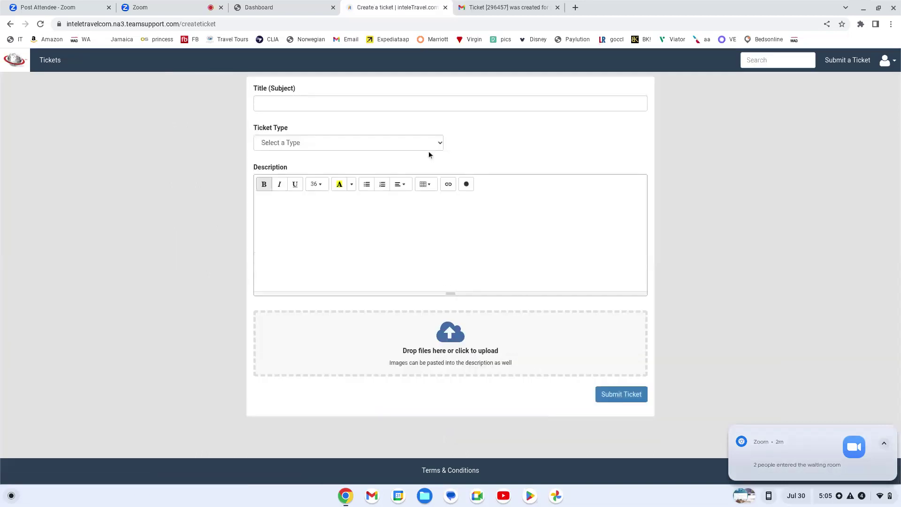
left_click(438, 143)
key("Escape")
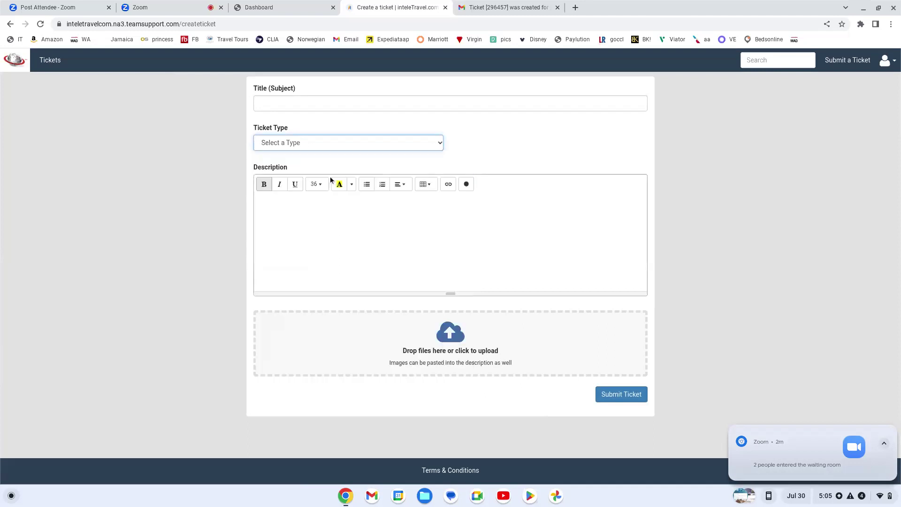
key("Down")
scroll(305, 320, "down", 5)
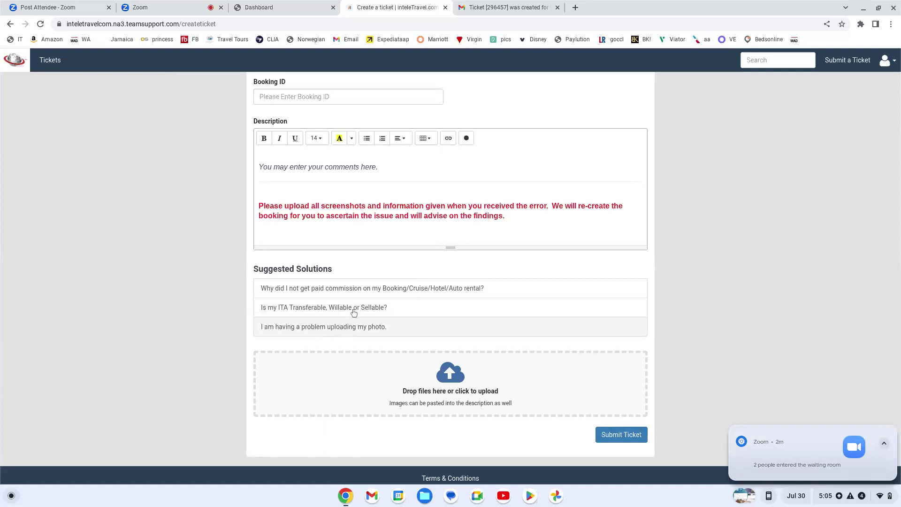
Step: Read the unpaid-commission suggested solution, then close it
left_click(375, 288)
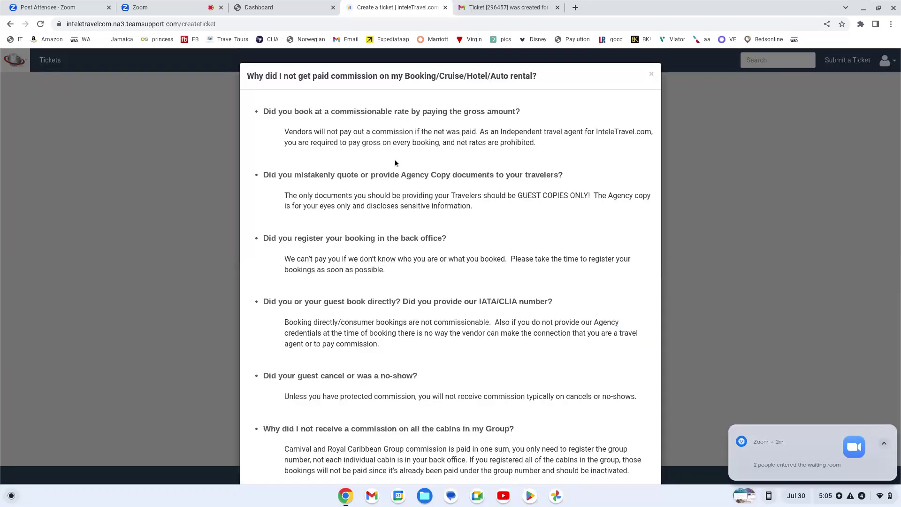
scroll(395, 164, "down", 3)
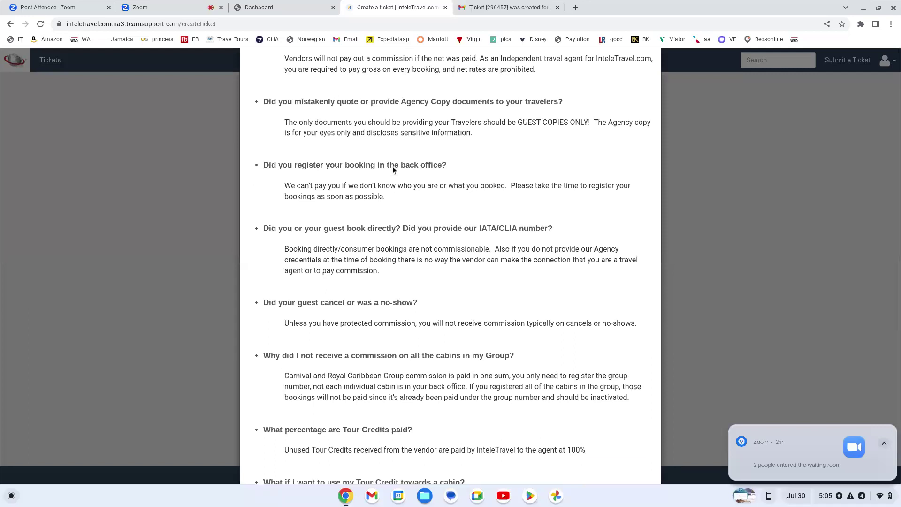
scroll(428, 195, "down", 6)
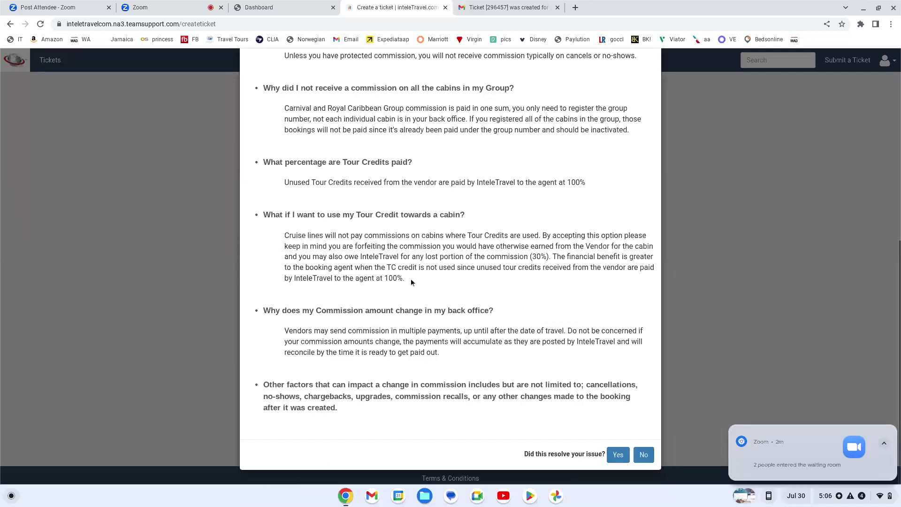
scroll(410, 278, "up", 5)
scroll(410, 278, "down", 5)
scroll(751, 282, "up", 8)
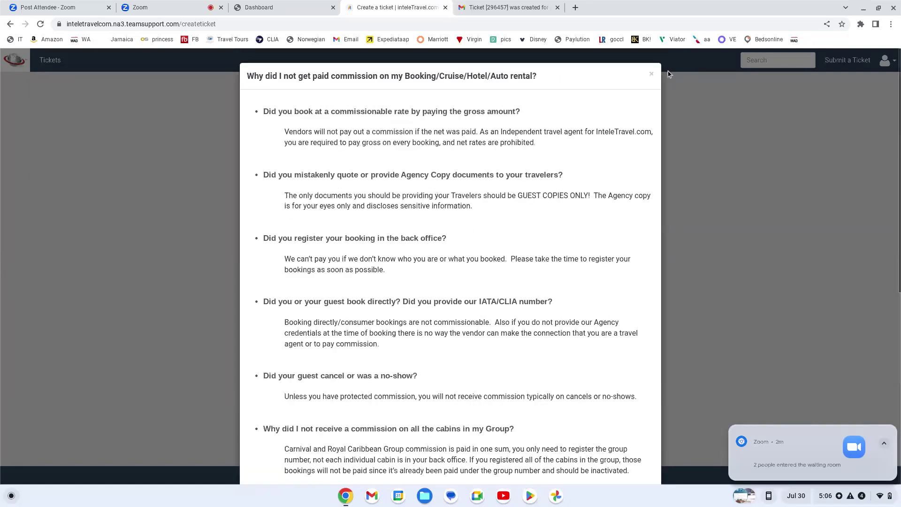
left_click(652, 76)
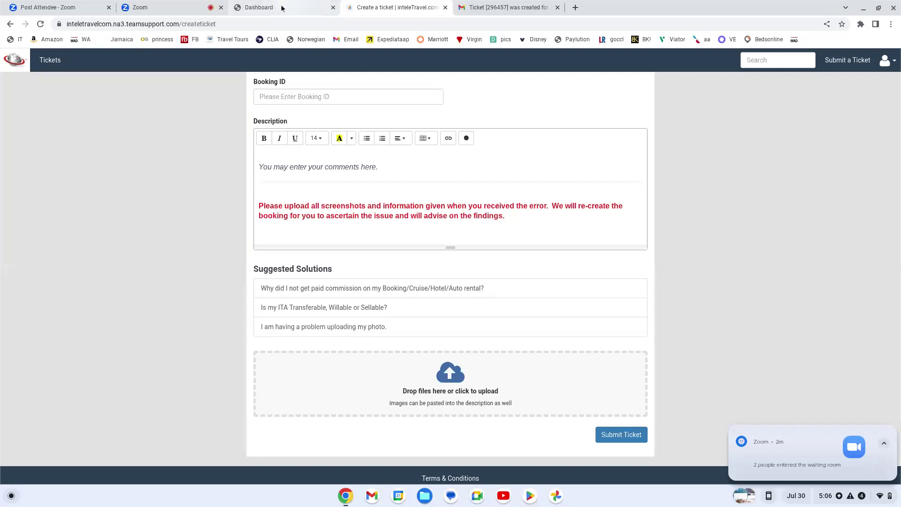
mouse_move(281, 8)
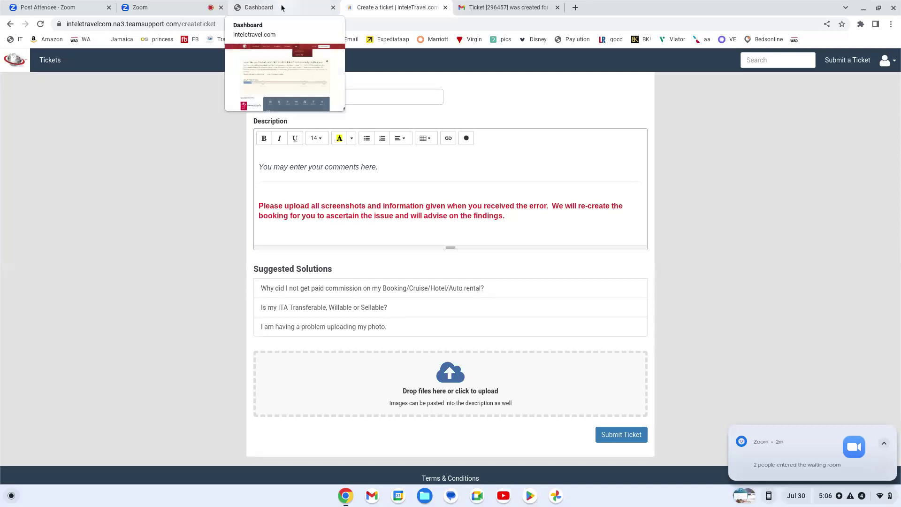
Step: Back on the dashboard, open Book Travel > Cruises
left_click(281, 8)
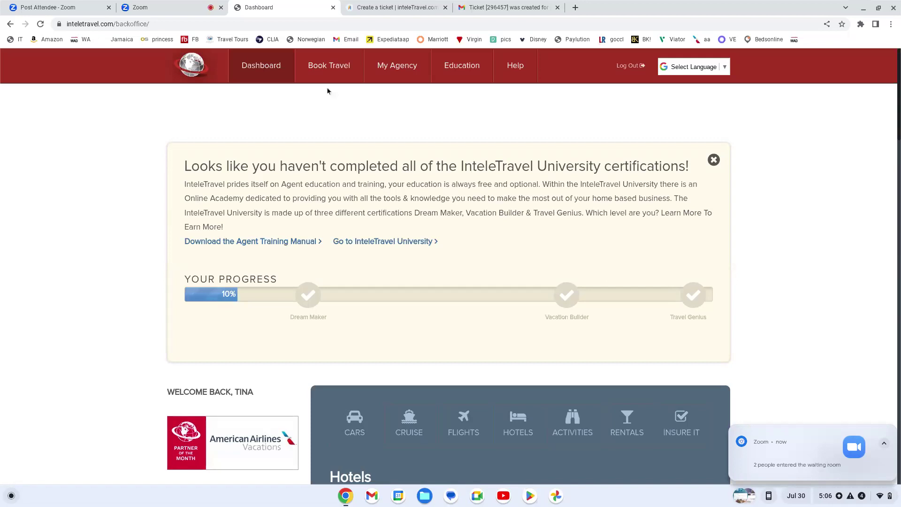
mouse_move(366, 74)
mouse_move(434, 68)
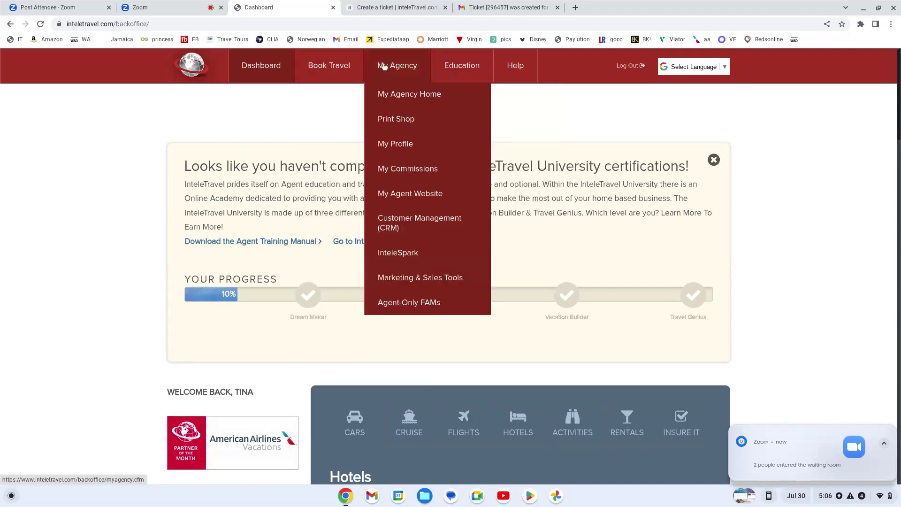
mouse_move(331, 68)
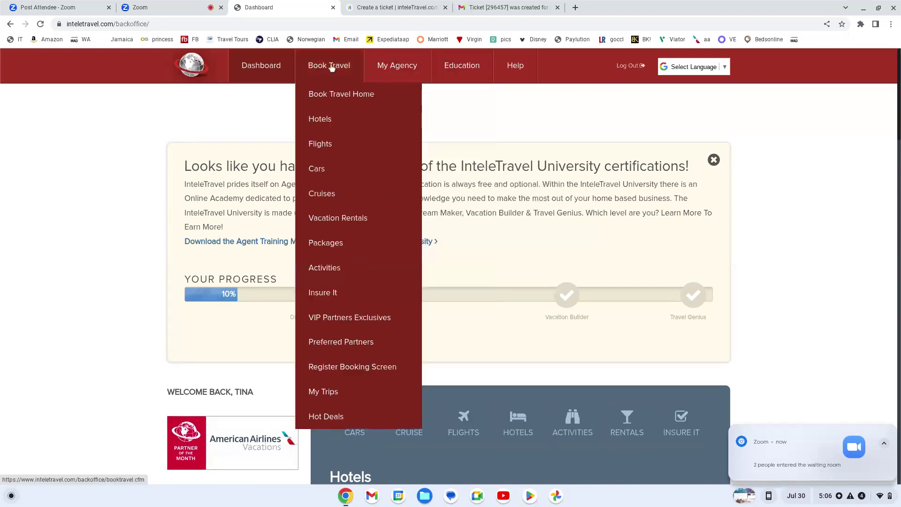
left_click(322, 194)
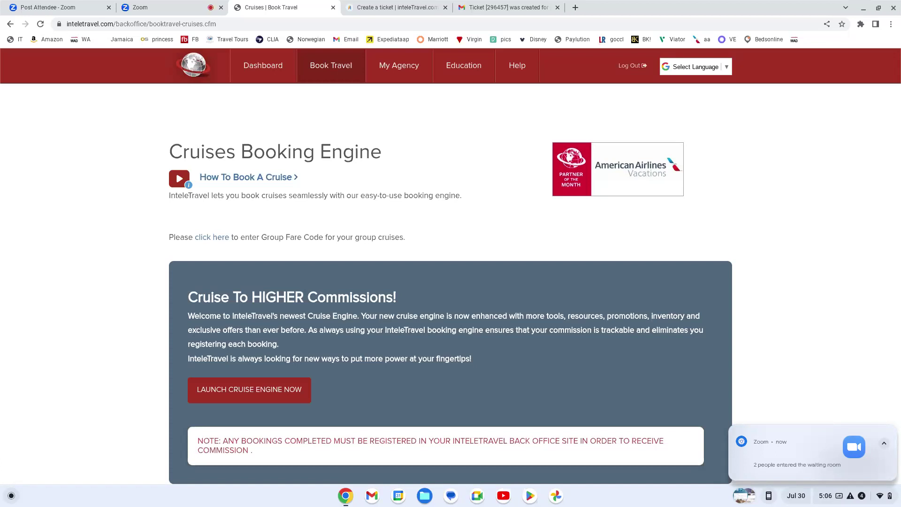
Step: Launch the cruise engine and view its admin home search panel
left_click(224, 395)
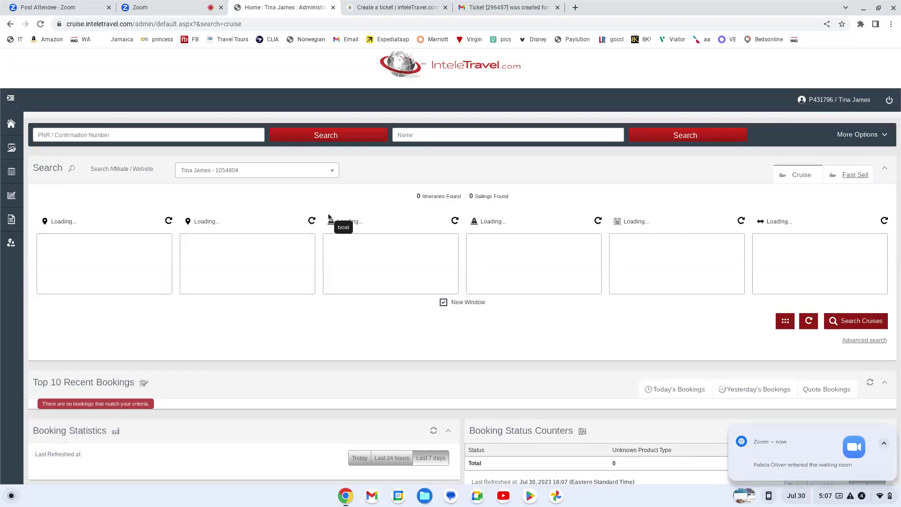
scroll(371, 197, "down", 1)
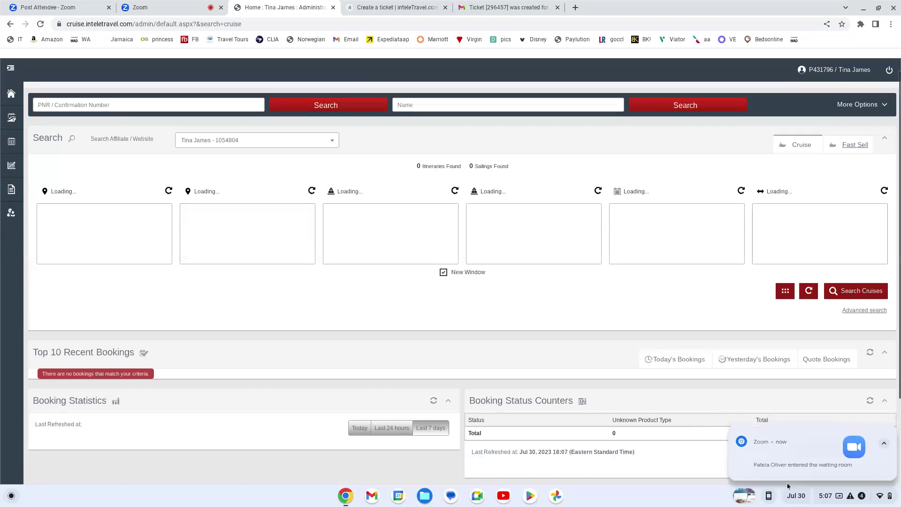
Step: Dismiss the Zoom notification and filter to Jan-2024, 4 to 6 nights, departing Miami
mouse_move(812, 446)
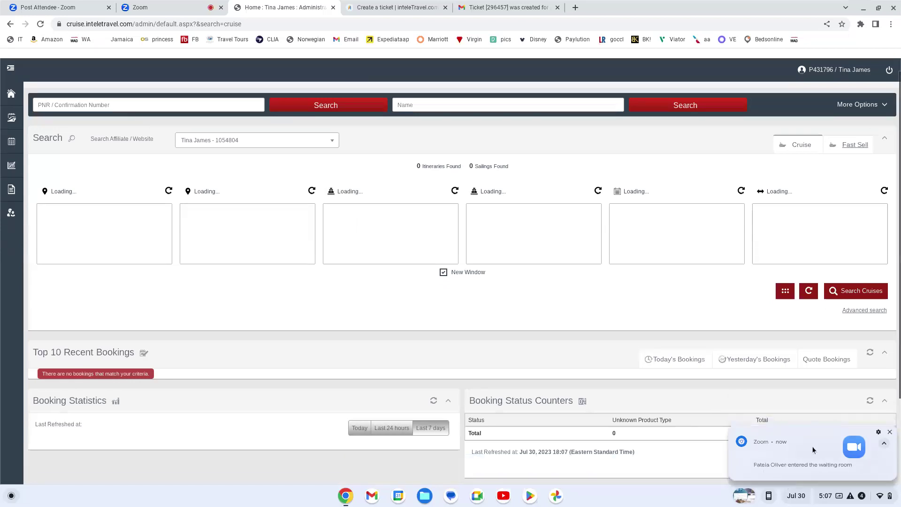
left_click(890, 432)
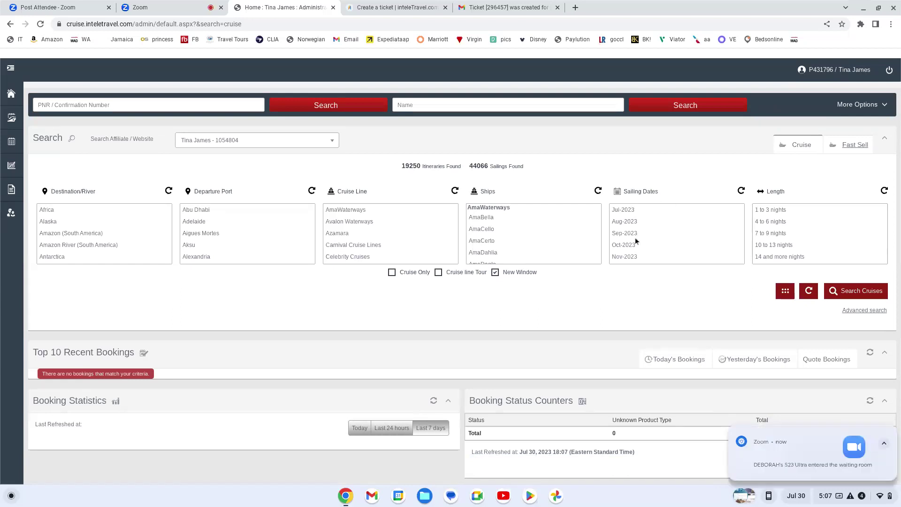
scroll(625, 240, "down", 2)
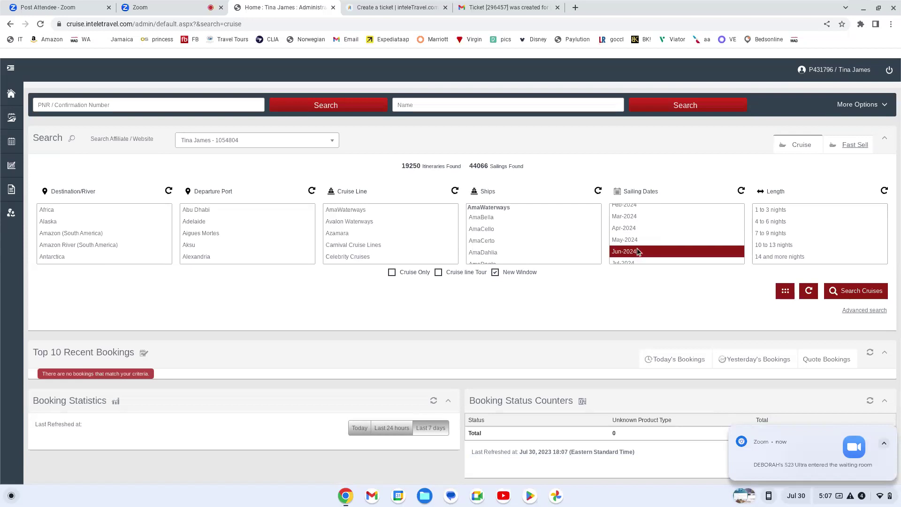
scroll(639, 239, "up", 1)
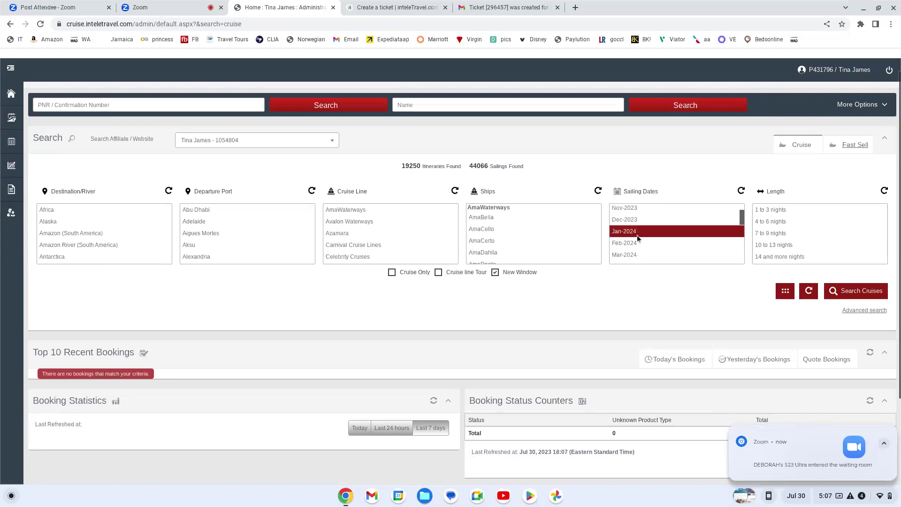
left_click(638, 236)
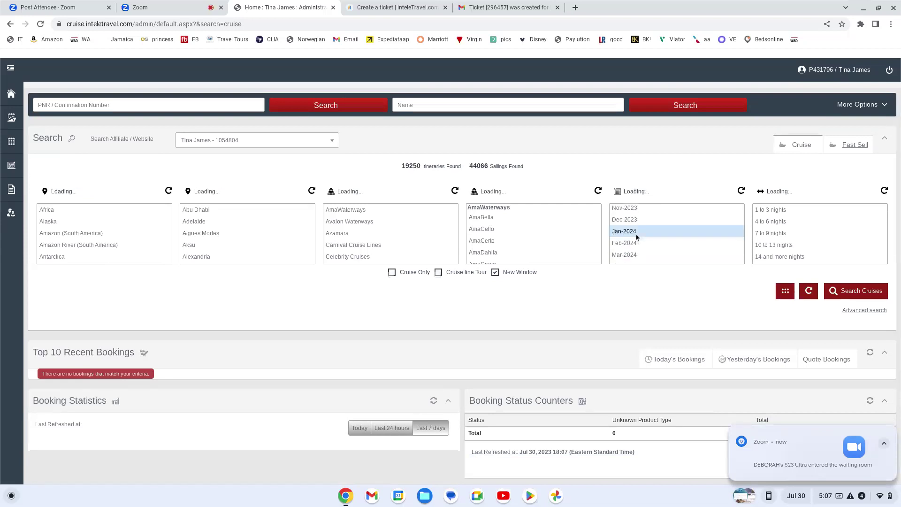
left_click(776, 222)
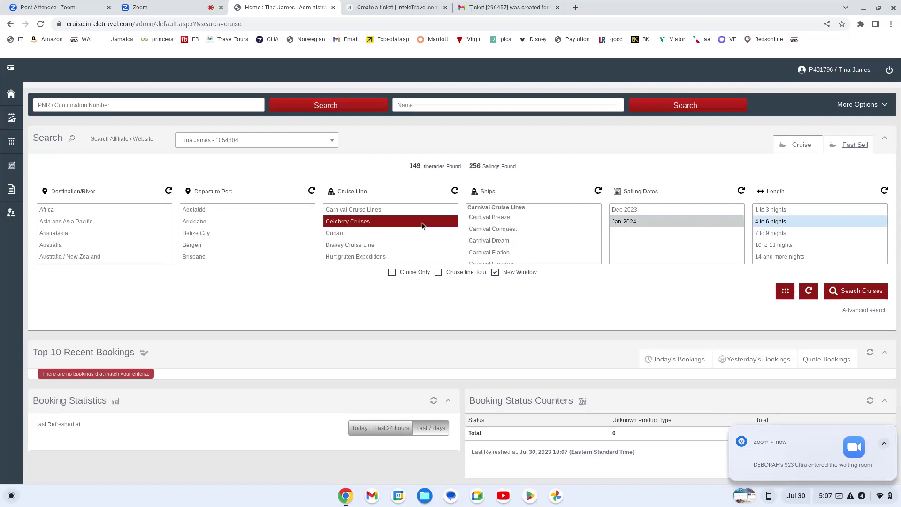
scroll(243, 210, "down", 5)
left_click(211, 235)
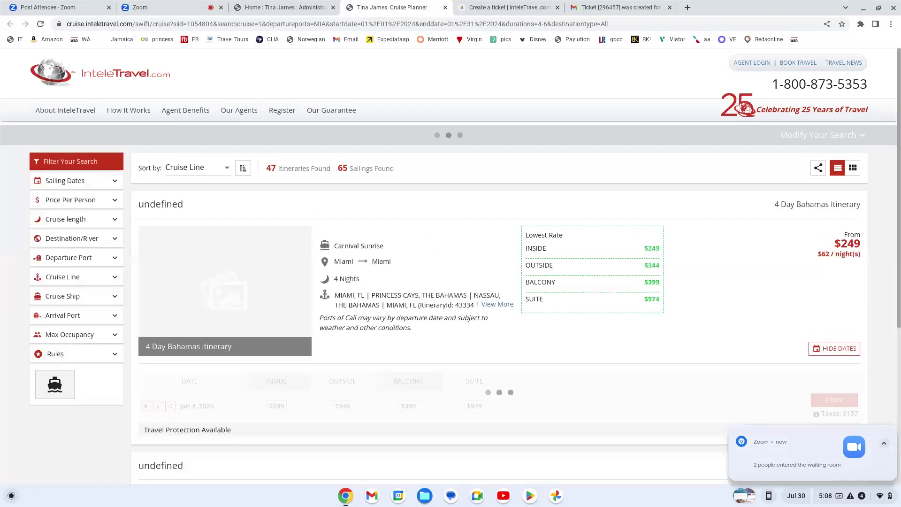
Step: Browse the Miami cruise results and load more, bringing up the 6-Day Exotic Eastern Caribbean from $424
scroll(247, 303, "down", 2)
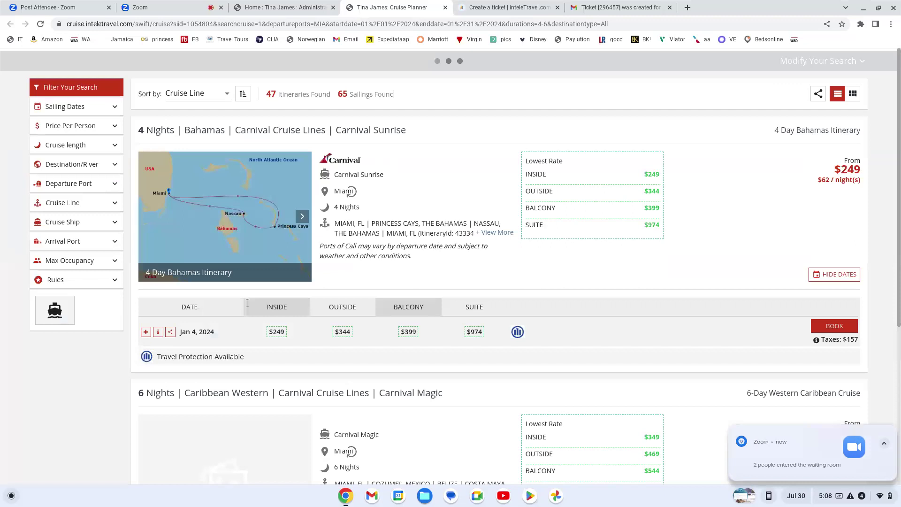
scroll(256, 308, "up", 1)
scroll(264, 311, "down", 2)
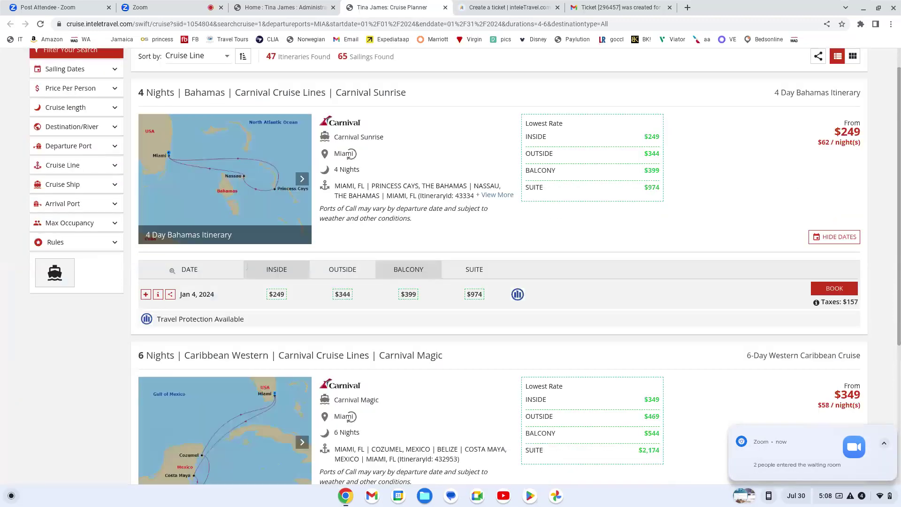
scroll(173, 271, "down", 2)
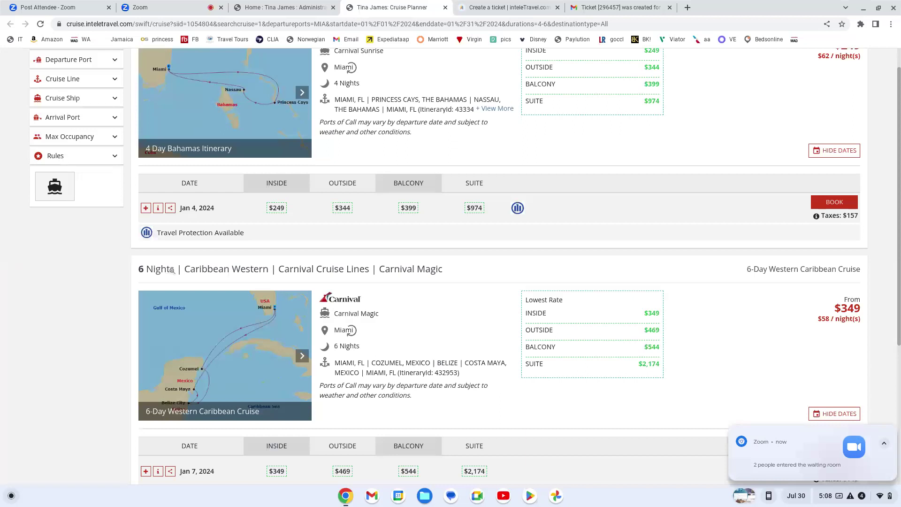
scroll(173, 270, "down", 7)
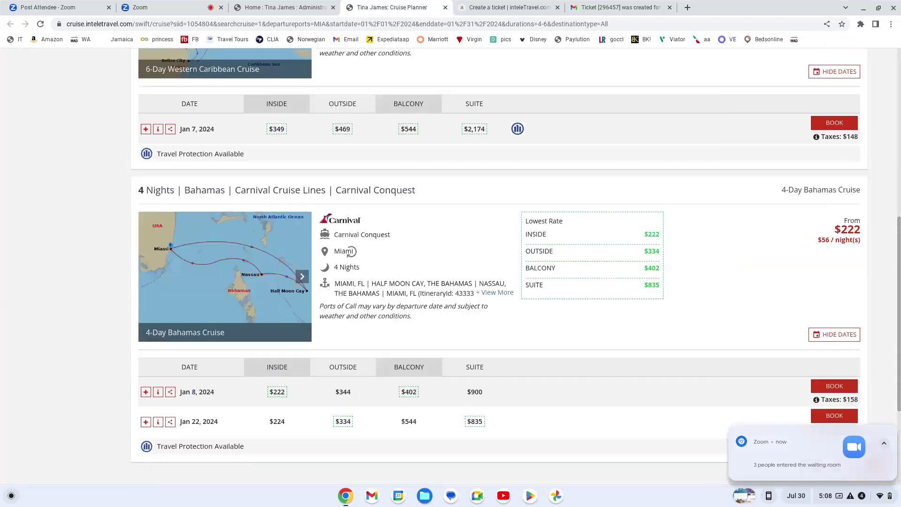
scroll(349, 252, "down", 2)
scroll(221, 238, "down", 10)
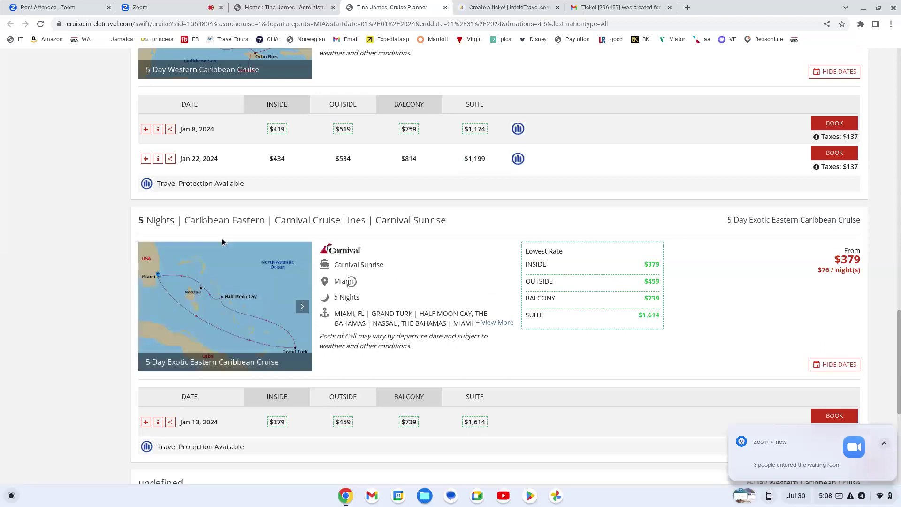
scroll(222, 238, "down", 13)
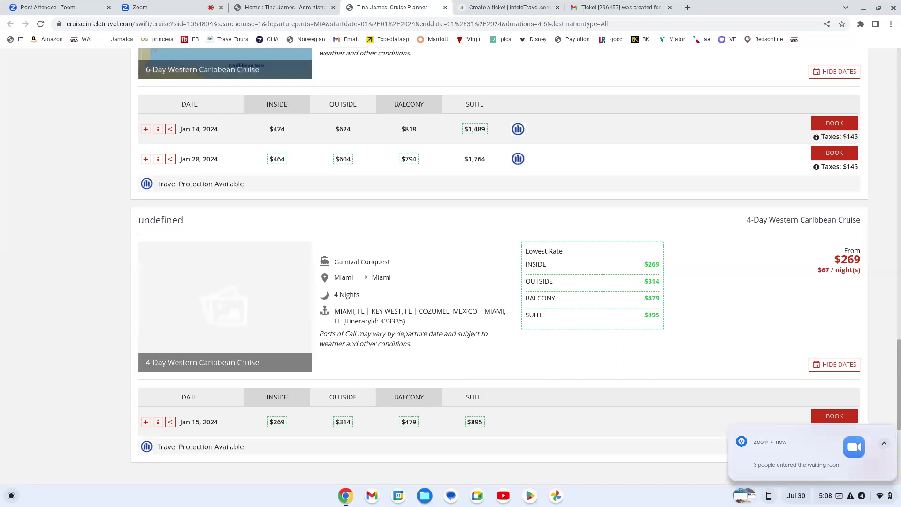
scroll(451, 263, "down", 11)
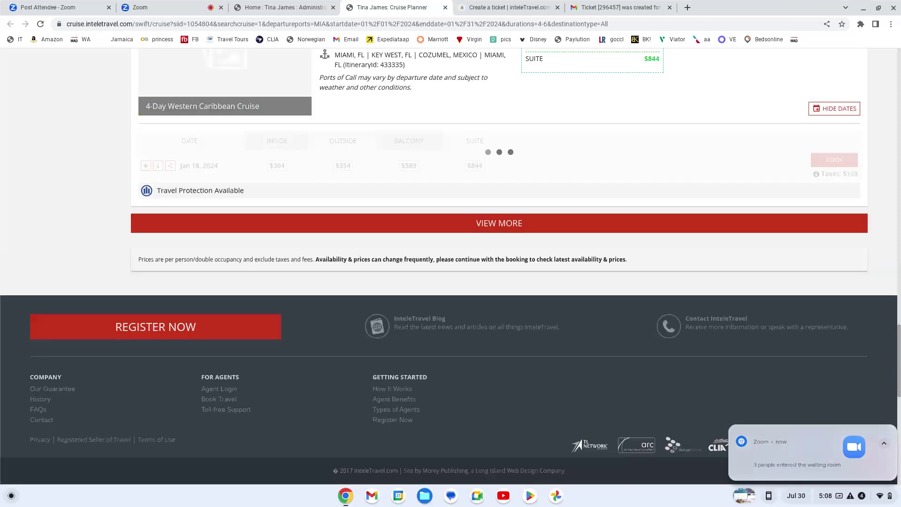
left_click(306, 225)
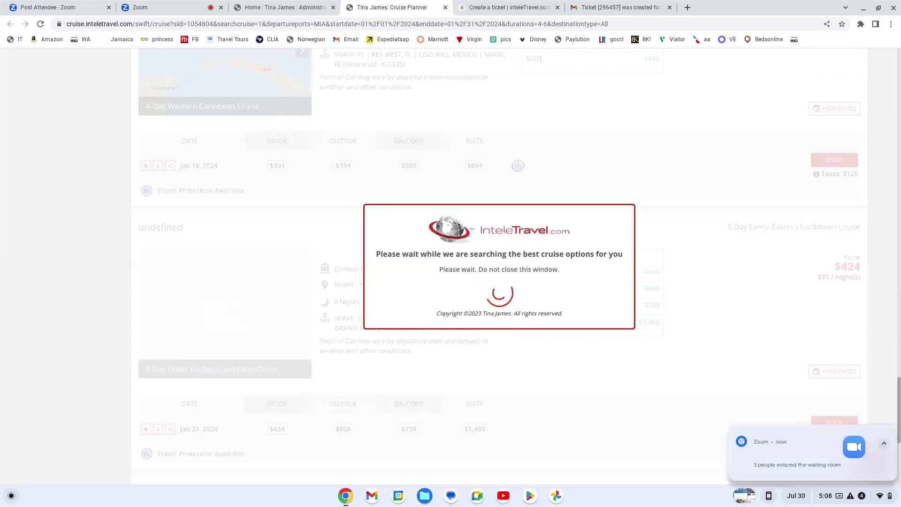
scroll(344, 209, "down", 5)
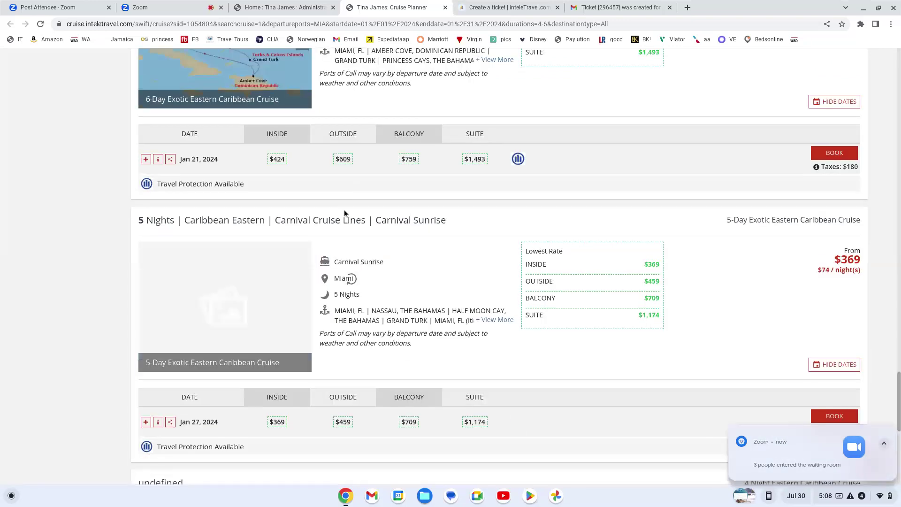
scroll(339, 160, "down", 5)
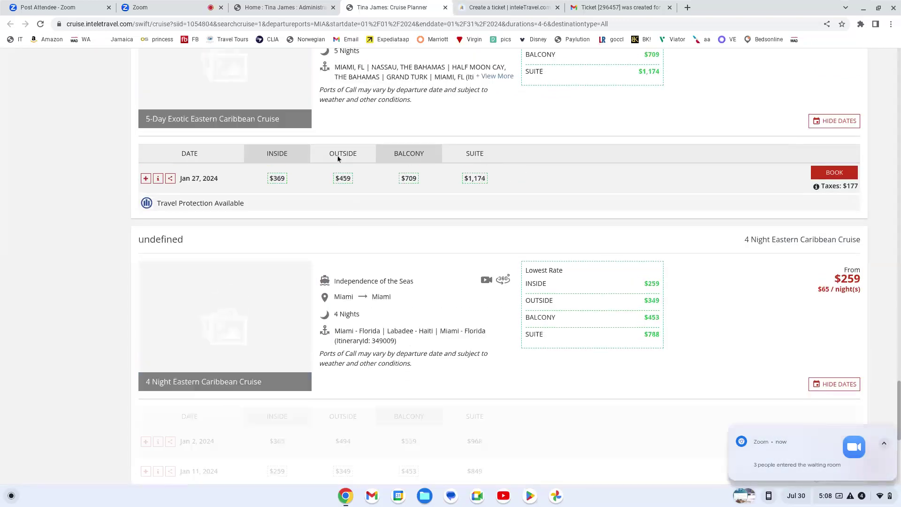
scroll(338, 159, "down", 2)
scroll(328, 263, "down", 1)
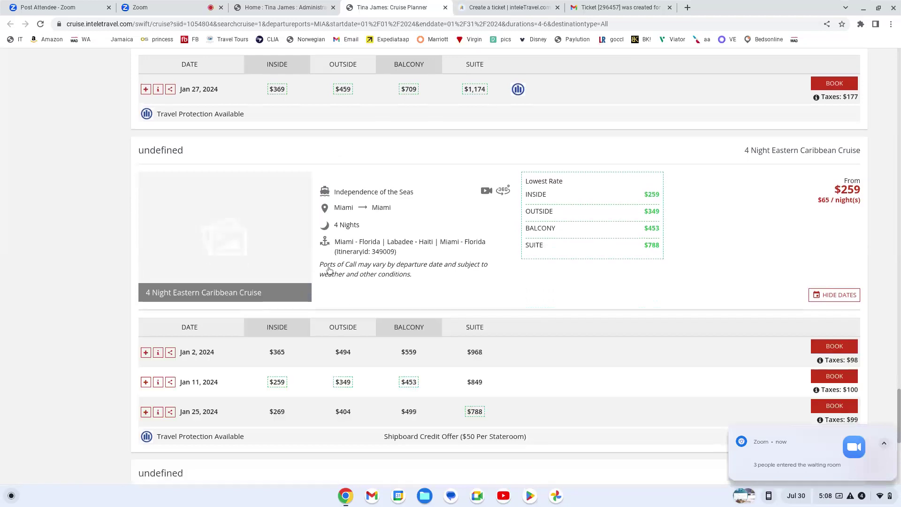
scroll(330, 270, "down", 5)
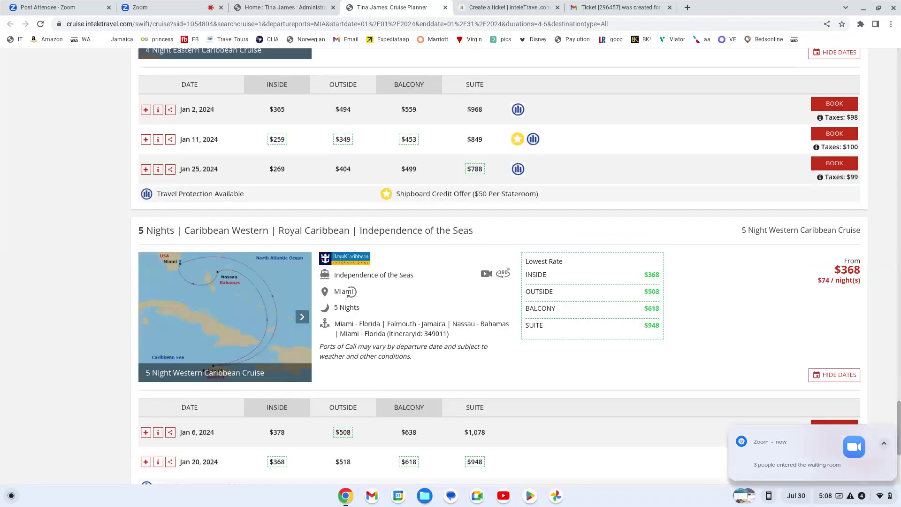
scroll(350, 292, "down", 3)
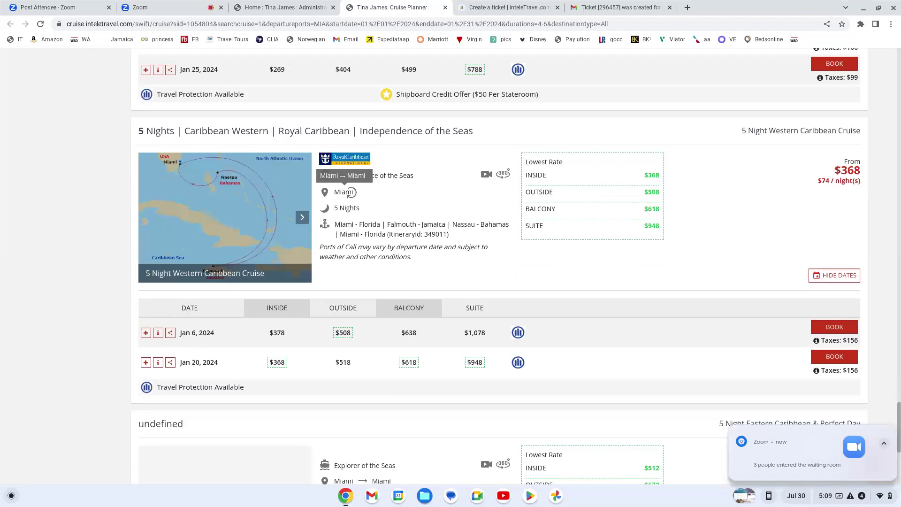
scroll(348, 190, "down", 3)
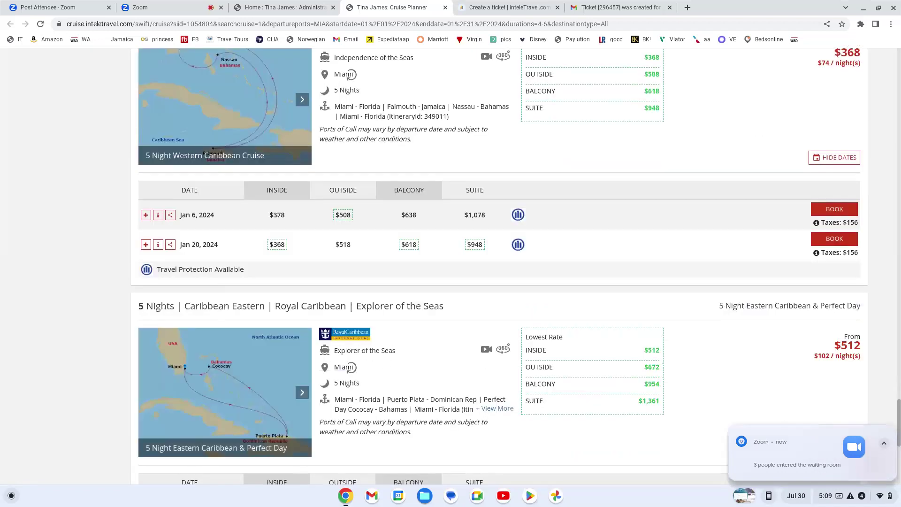
scroll(499, 263, "down", 1)
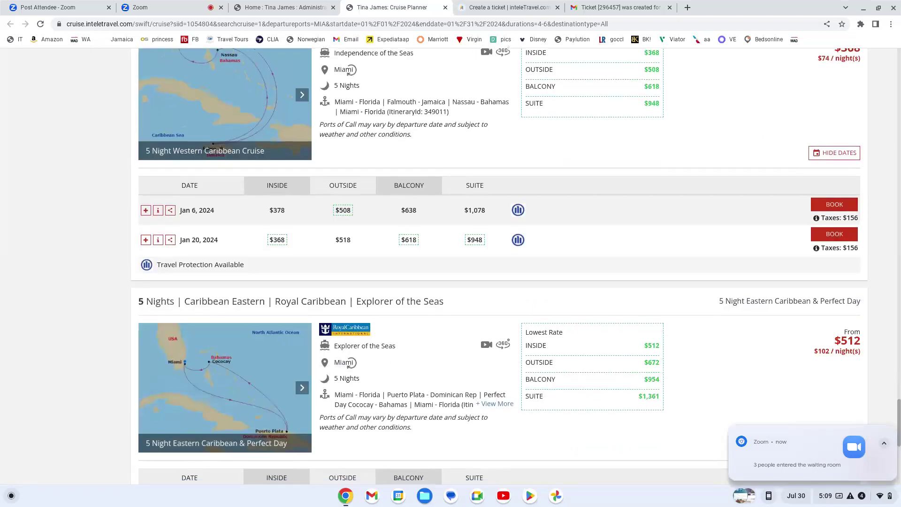
scroll(499, 263, "down", 10)
scroll(499, 263, "down", 5)
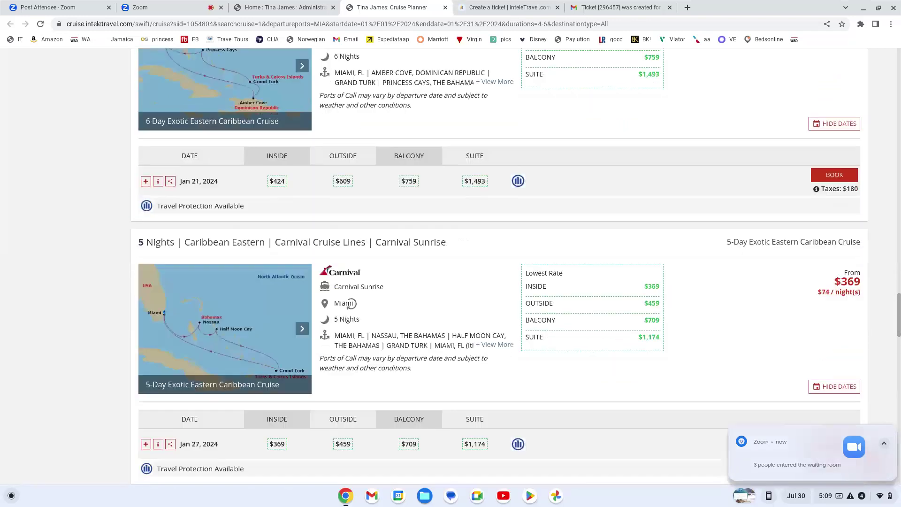
scroll(499, 263, "down", 2)
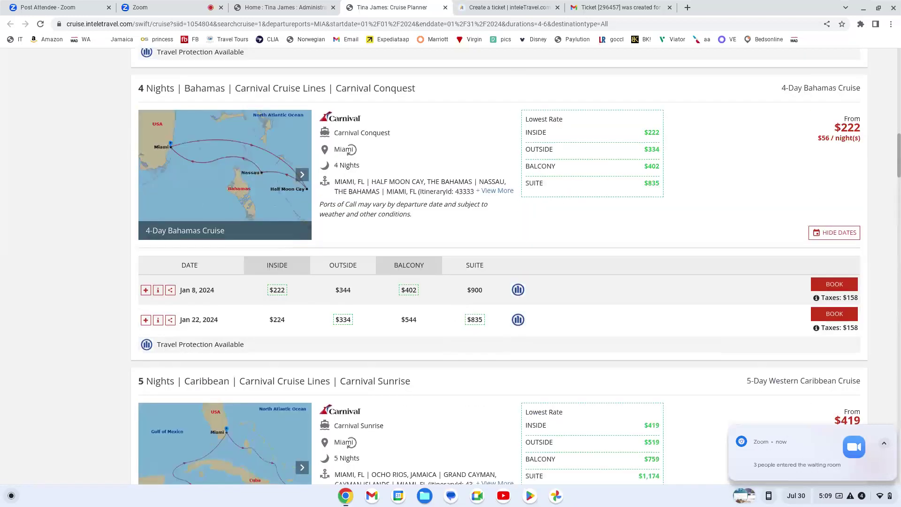
scroll(499, 263, "up", 8)
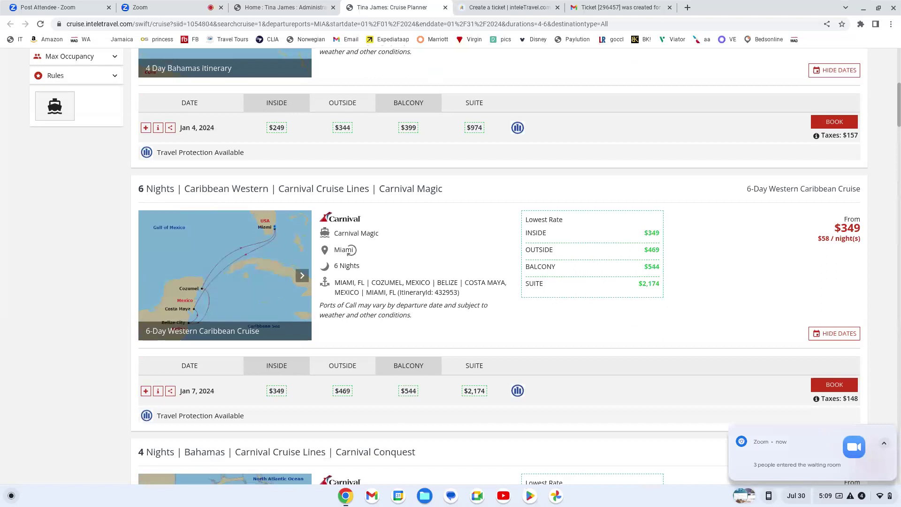
scroll(499, 263, "up", 6)
scroll(499, 263, "down", 2)
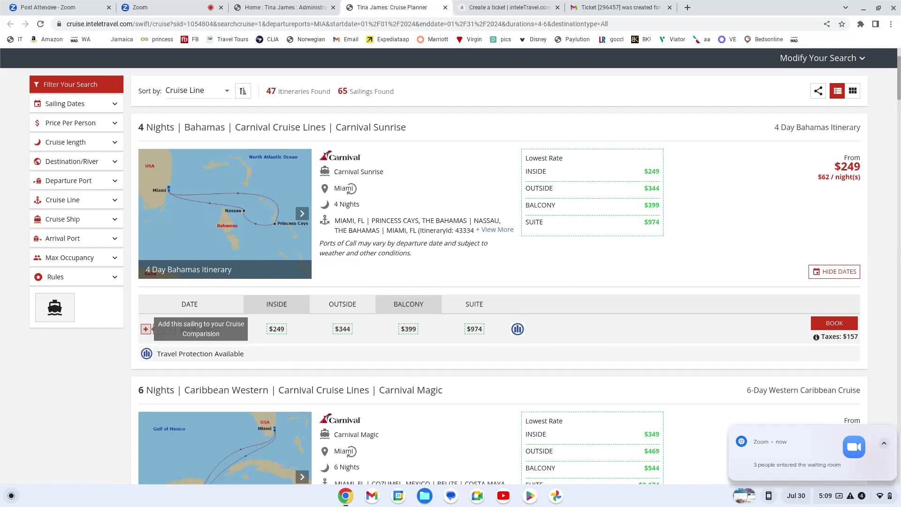
scroll(122, 423, "down", 3)
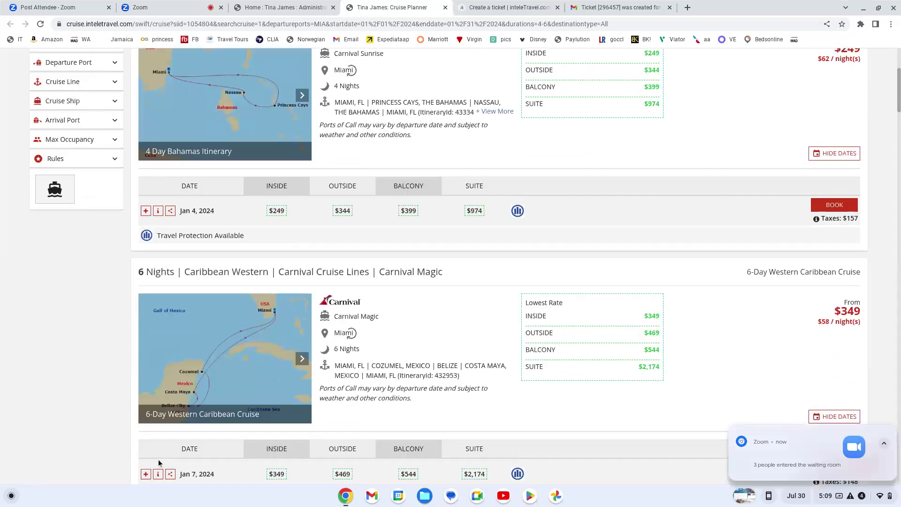
Step: Add the Carnival Magic Jan 7 and Independence of the Seas Jan 6 sailings to the comparison
left_click(146, 475)
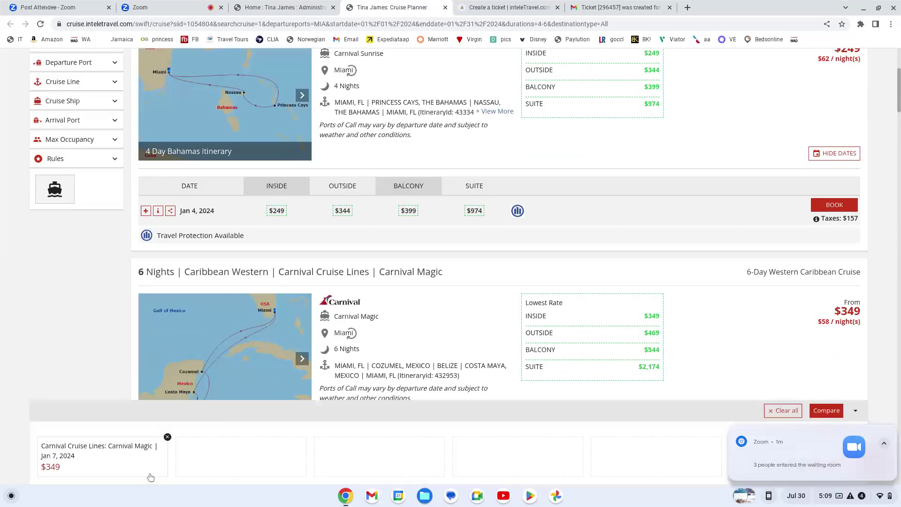
scroll(272, 343, "down", 5)
scroll(272, 343, "down", 10)
scroll(516, 224, "down", 10)
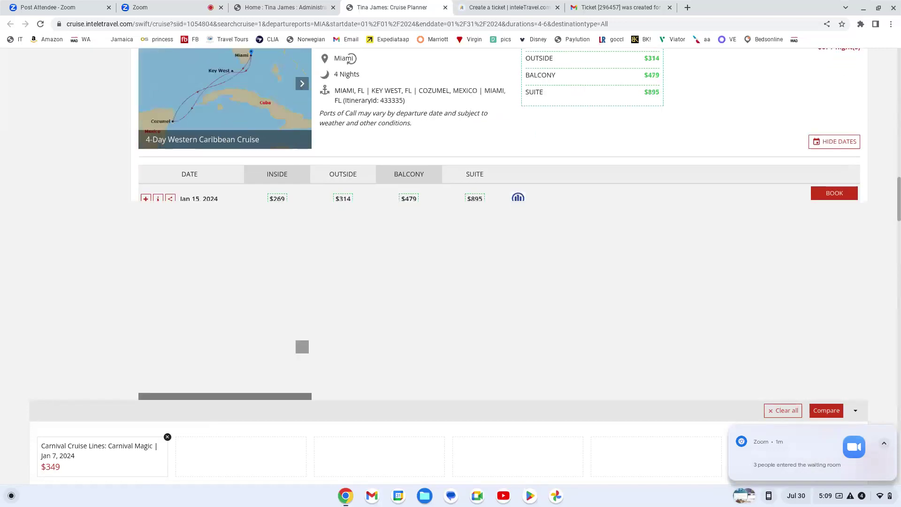
scroll(516, 224, "down", 20)
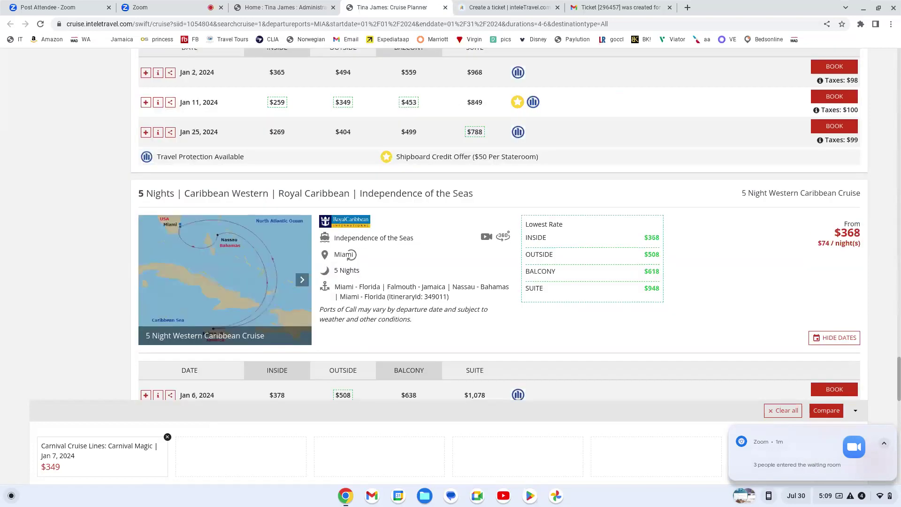
scroll(249, 345, "down", 1)
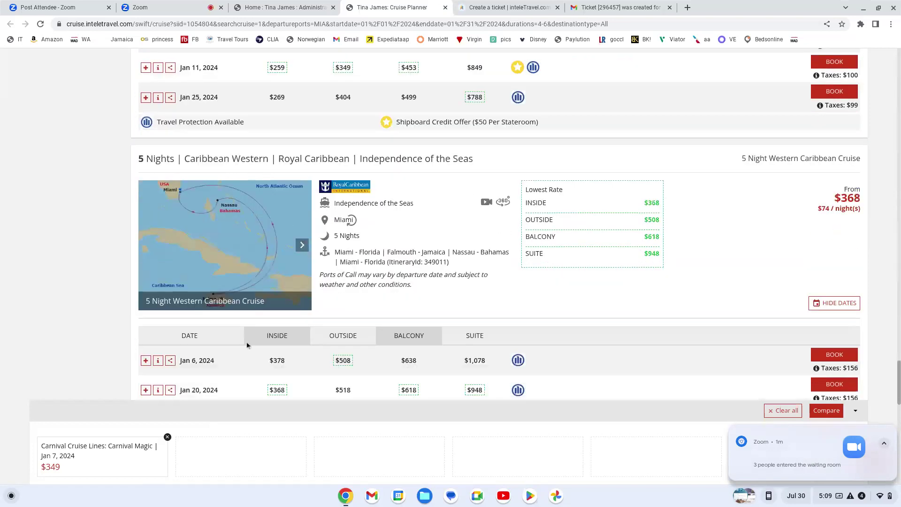
left_click(146, 361)
Step: Load more results, add the Norwegian Gem Jan 11 sailing, and dismiss the Zoom notification
scroll(262, 310, "down", 1)
scroll(262, 310, "down", 20)
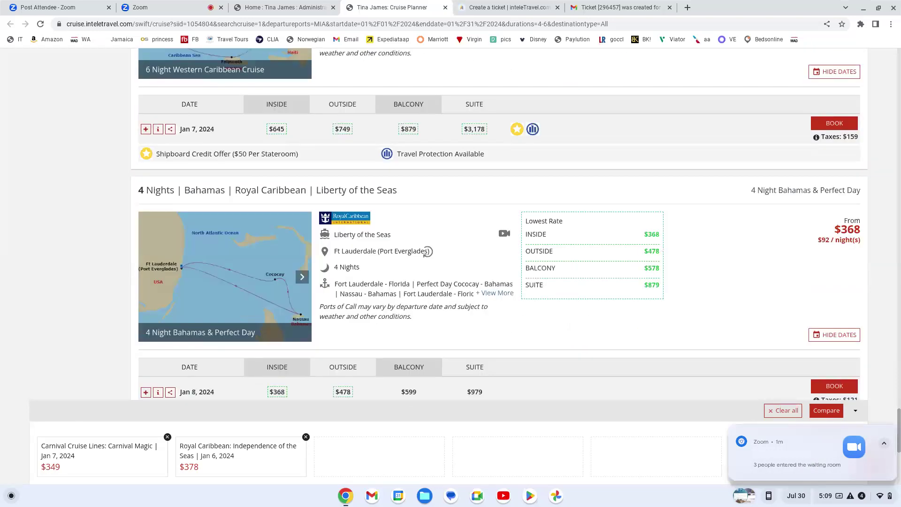
scroll(428, 271, "down", 6)
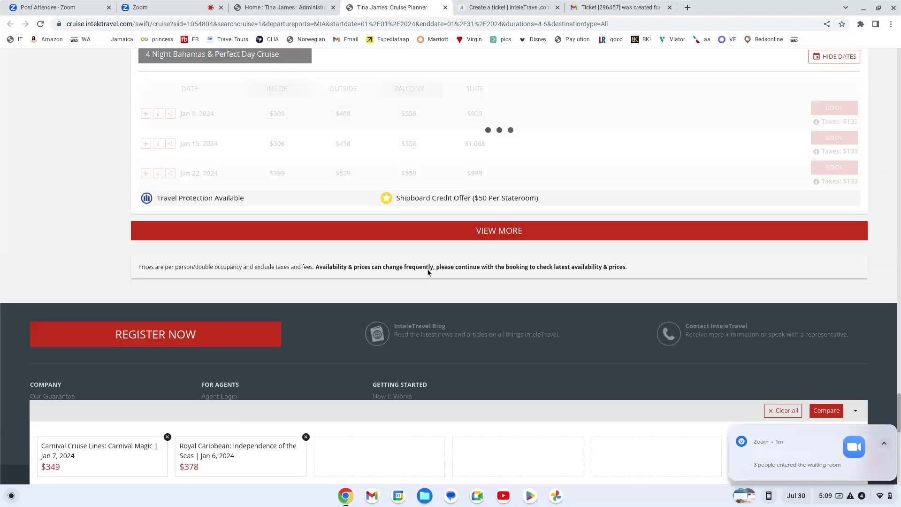
left_click(460, 232)
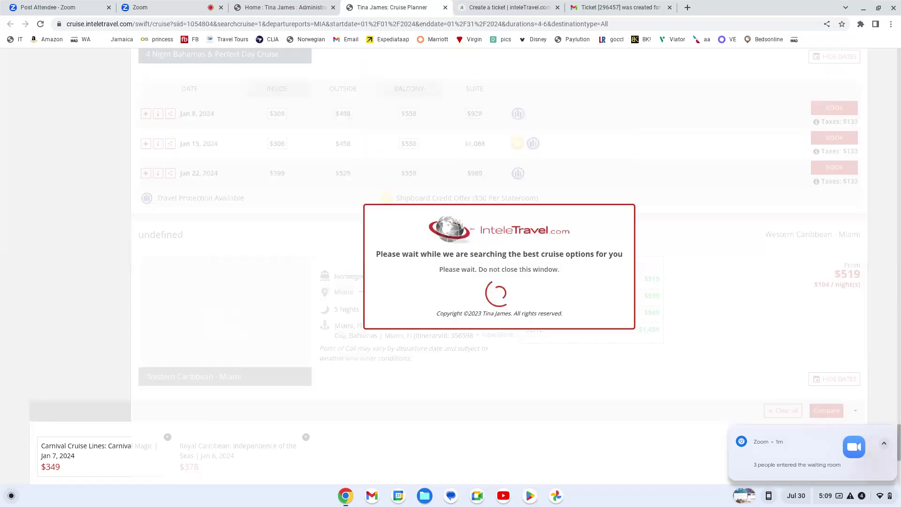
scroll(352, 100, "down", 4)
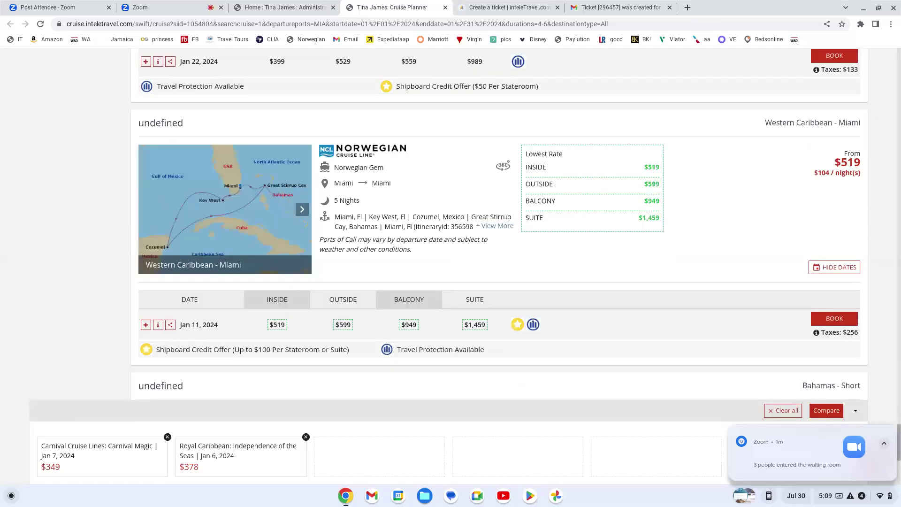
scroll(351, 100, "up", 2)
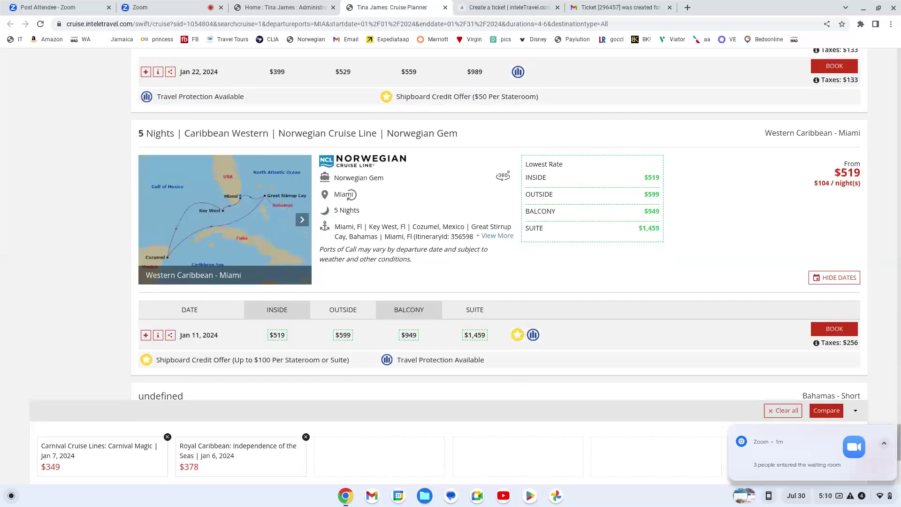
left_click(145, 335)
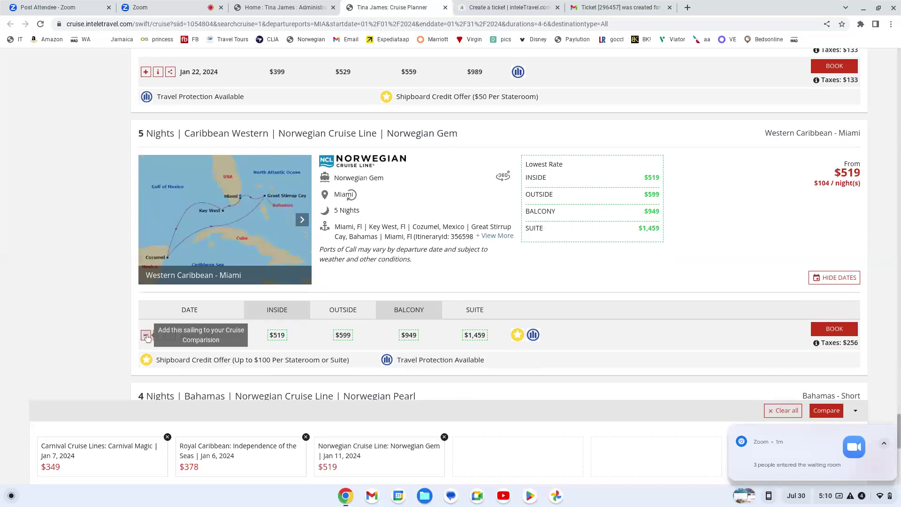
mouse_move(891, 436)
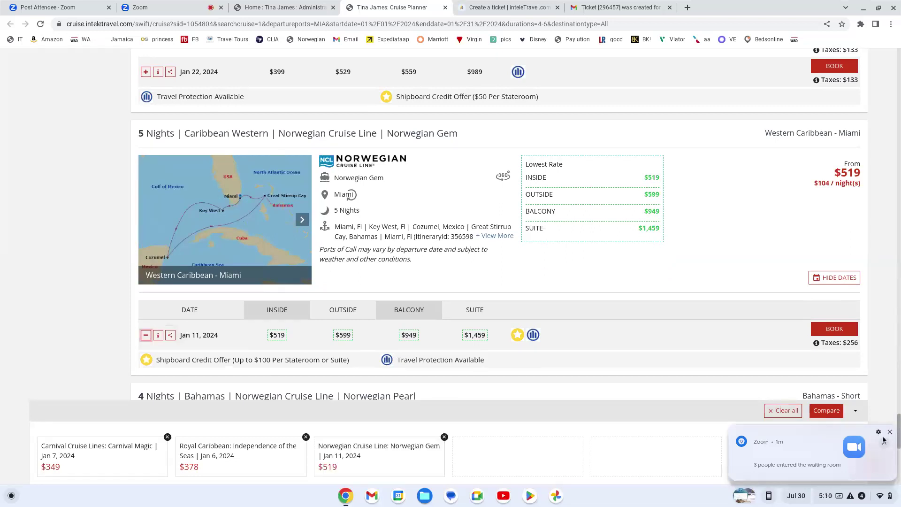
left_click(890, 433)
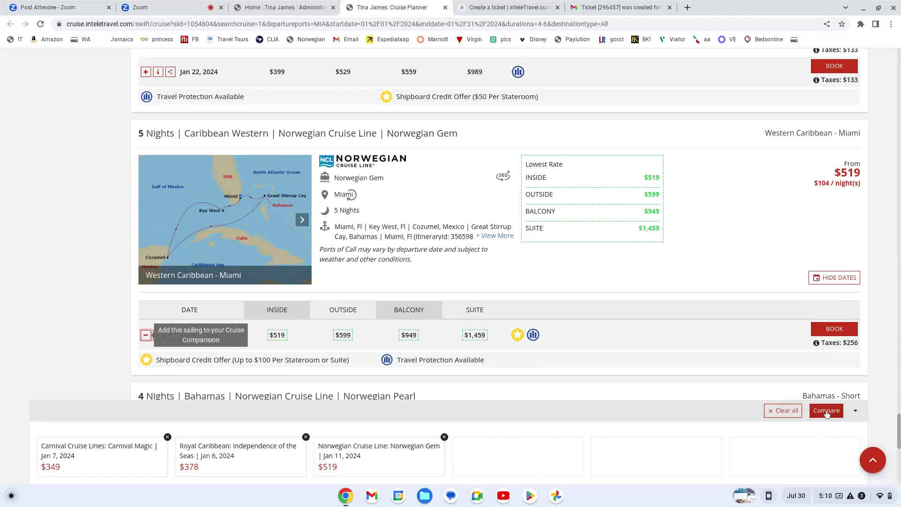
Step: Review the three sailings side by side, with inside fares of $349, $378 and $519
left_click(827, 411)
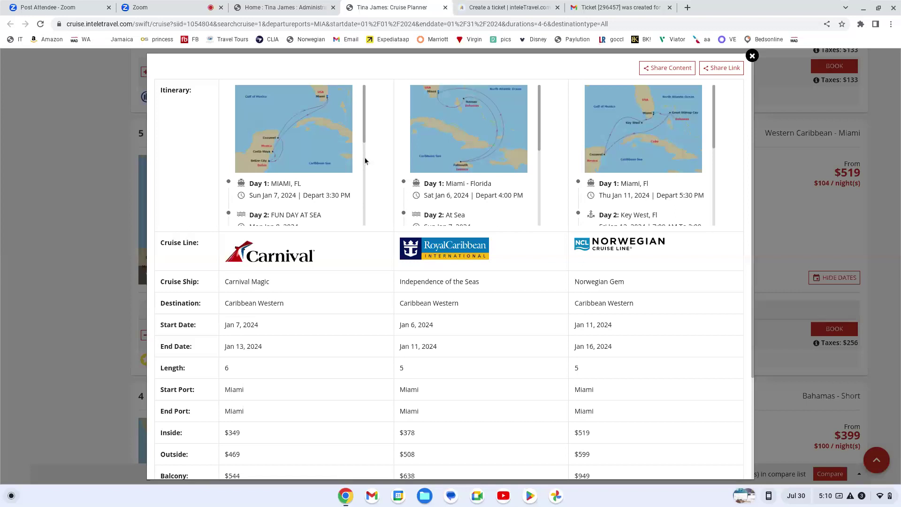
scroll(364, 162, "down", 2)
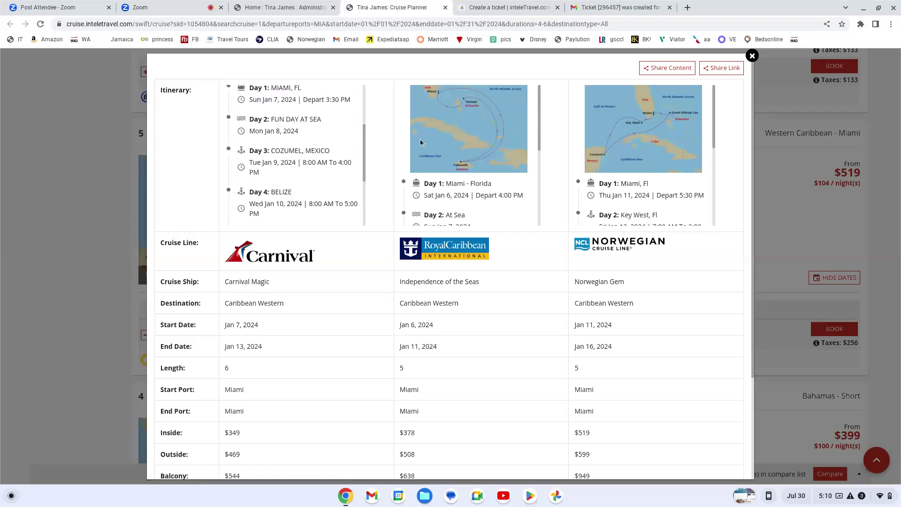
scroll(462, 171, "down", 1)
scroll(463, 171, "down", 5)
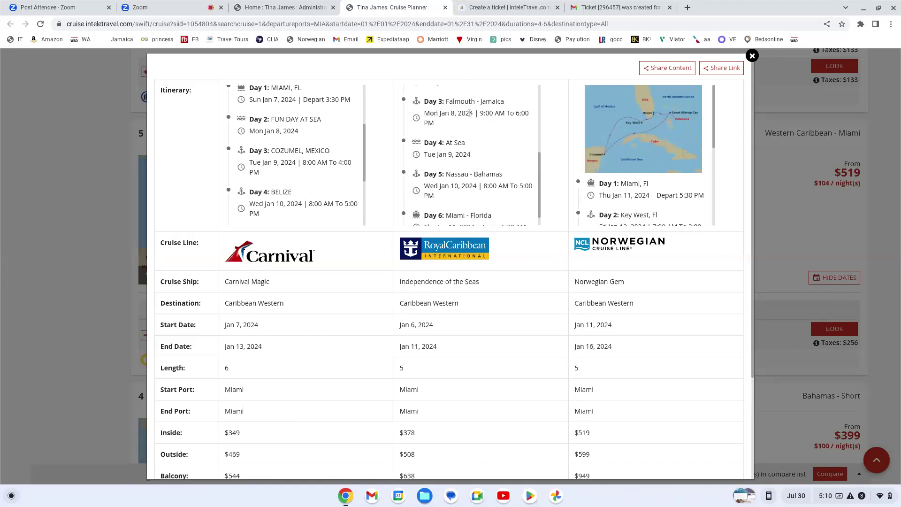
scroll(500, 120, "up", 3)
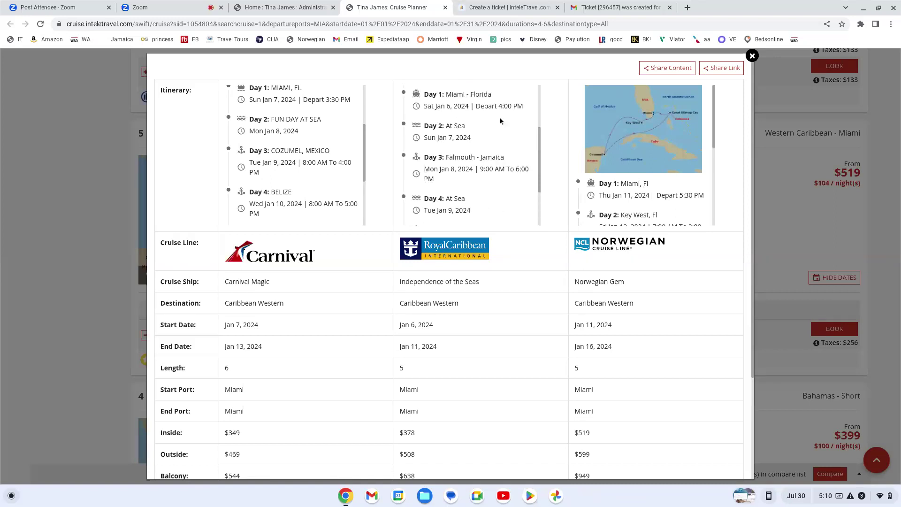
scroll(501, 120, "down", 2)
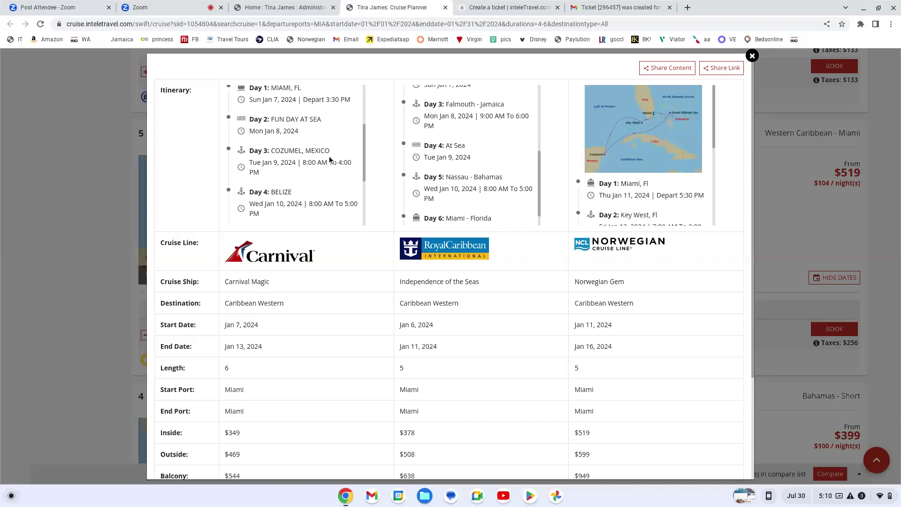
scroll(641, 143, "down", 1)
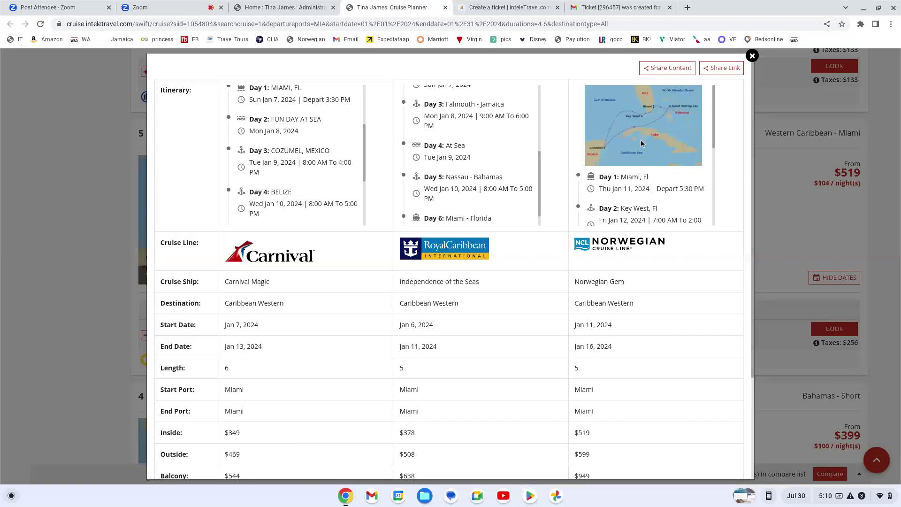
scroll(641, 144, "down", 3)
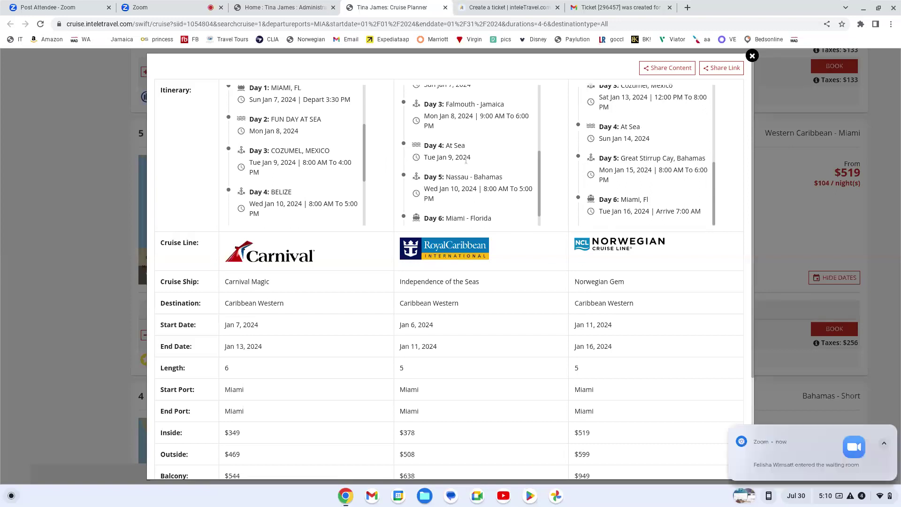
scroll(466, 161, "up", 4)
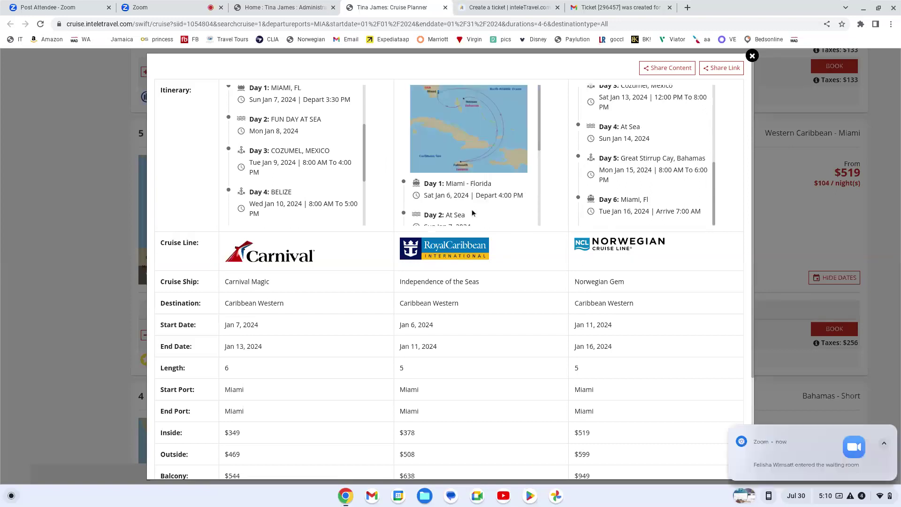
scroll(431, 113, "down", 3)
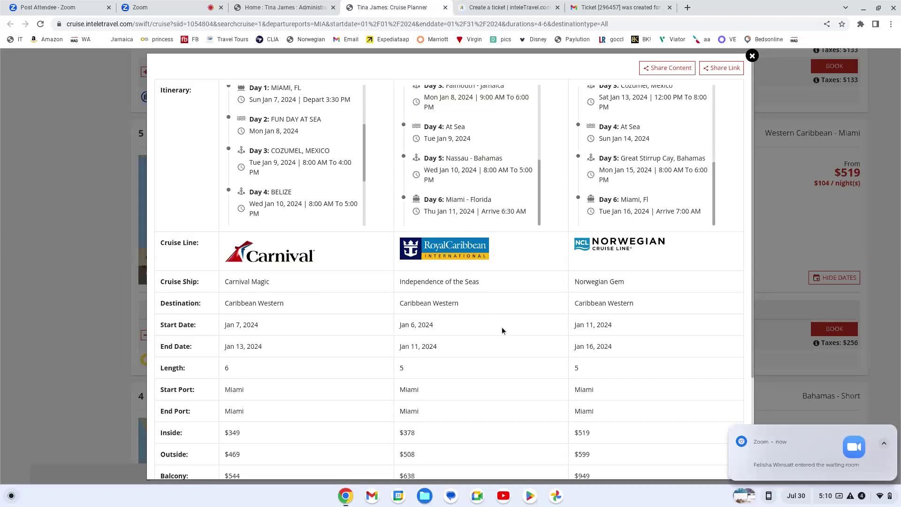
scroll(503, 330, "down", 3)
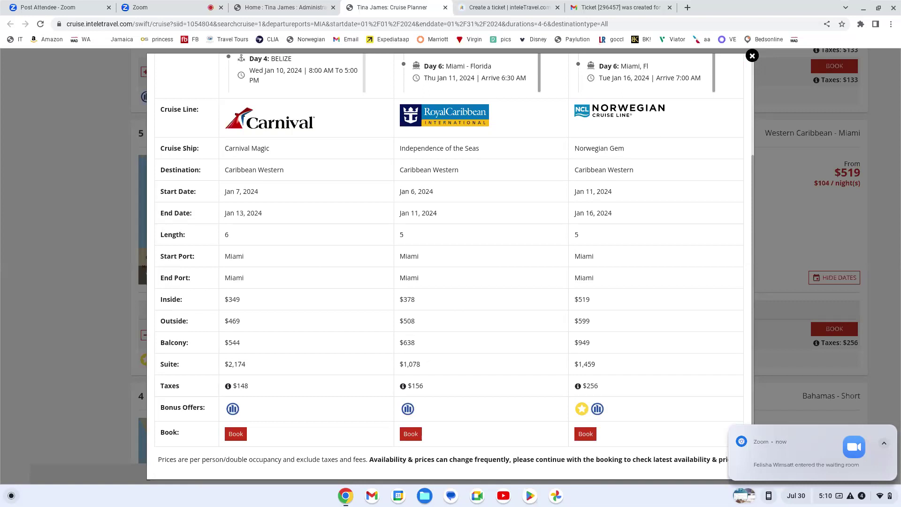
scroll(456, 259, "up", 3)
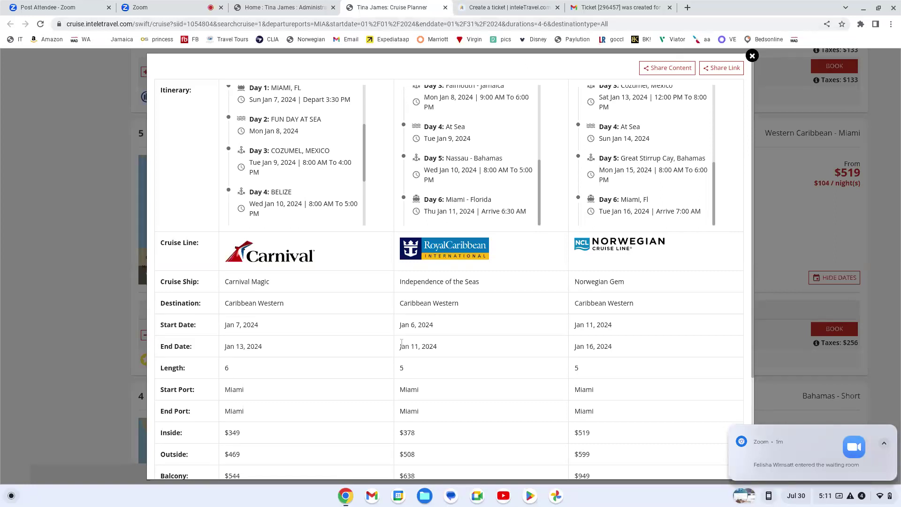
scroll(551, 288, "down", 3)
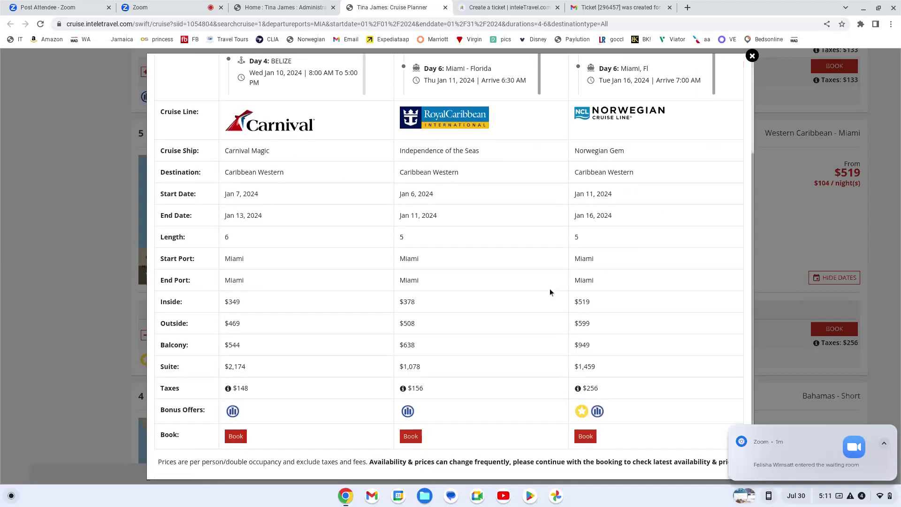
scroll(550, 288, "up", 3)
scroll(381, 151, "down", 3)
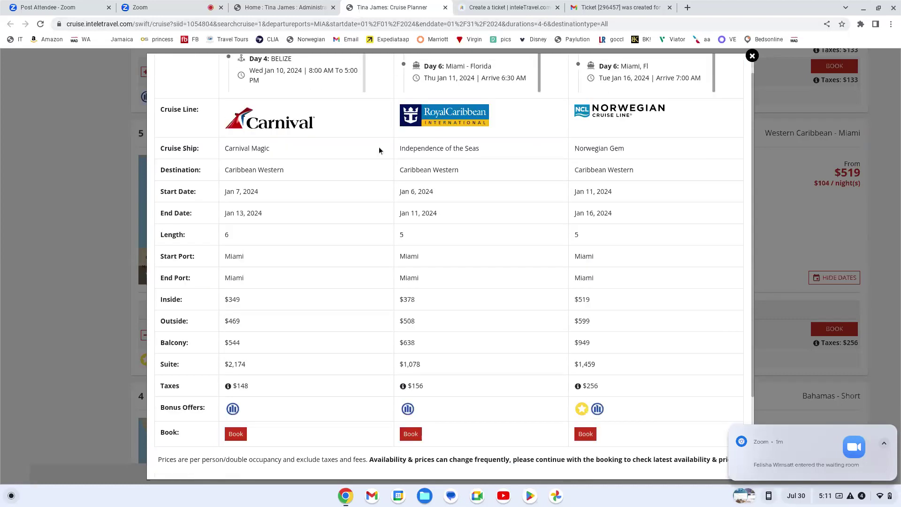
scroll(382, 151, "up", 3)
scroll(249, 180, "up", 2)
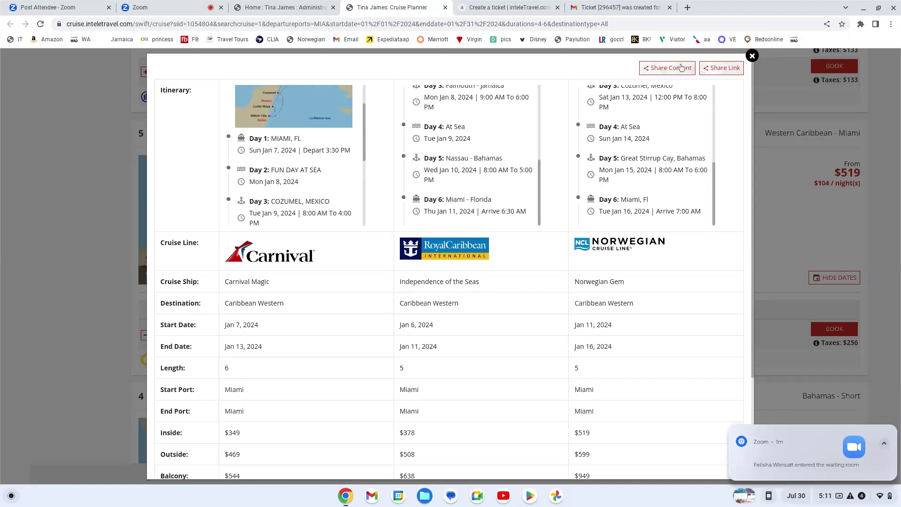
Step: Close the comparison and open the Carnival Sunrise Jan 4, 2024 Bahamas sailing
left_click(752, 55)
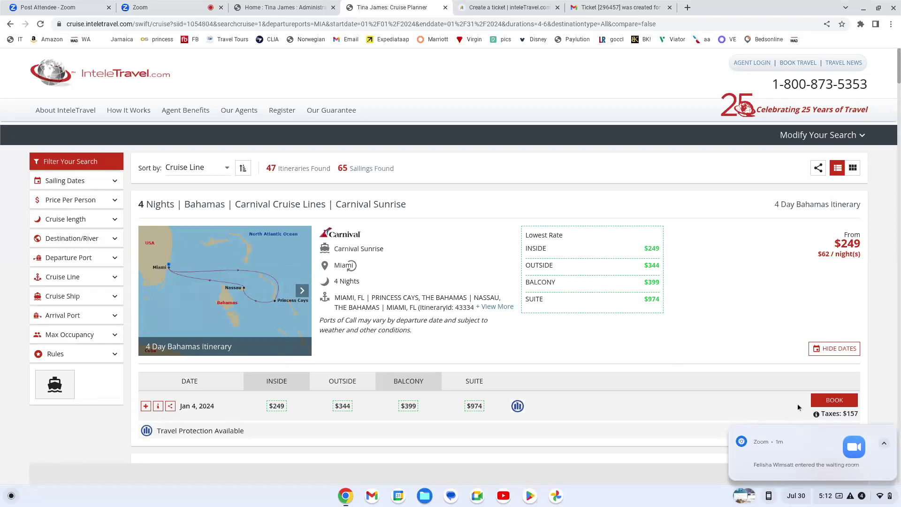
left_click(824, 405)
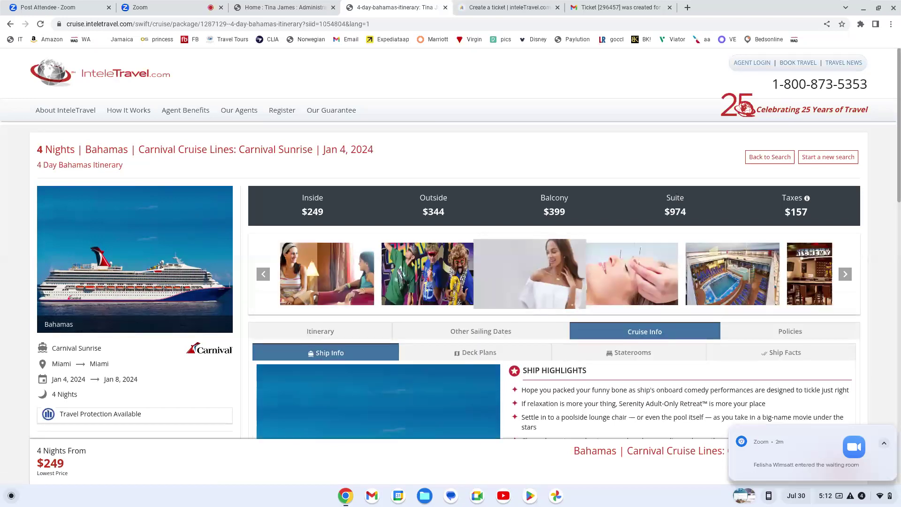
Step: Scroll through the Carnival Sunrise Cruise Info, itinerary and onboard activity cards to the bottom
scroll(501, 257, "down", 4)
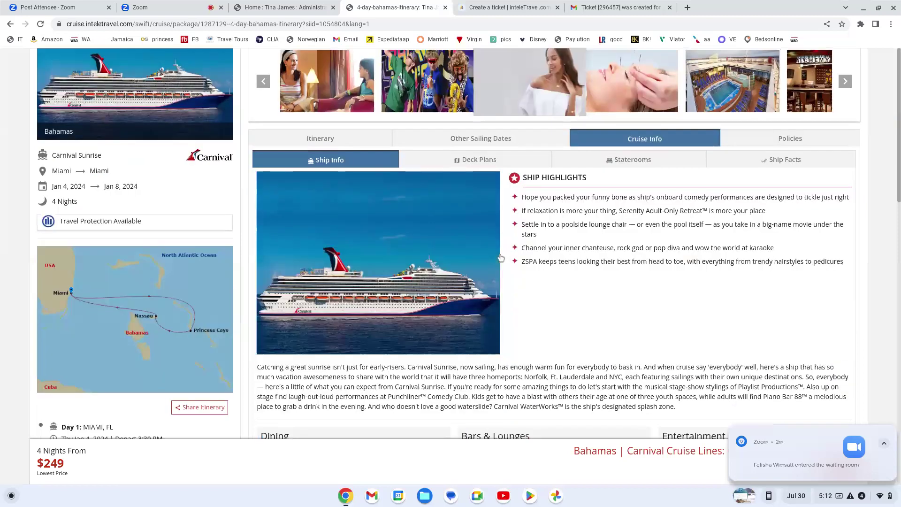
scroll(501, 258, "down", 6)
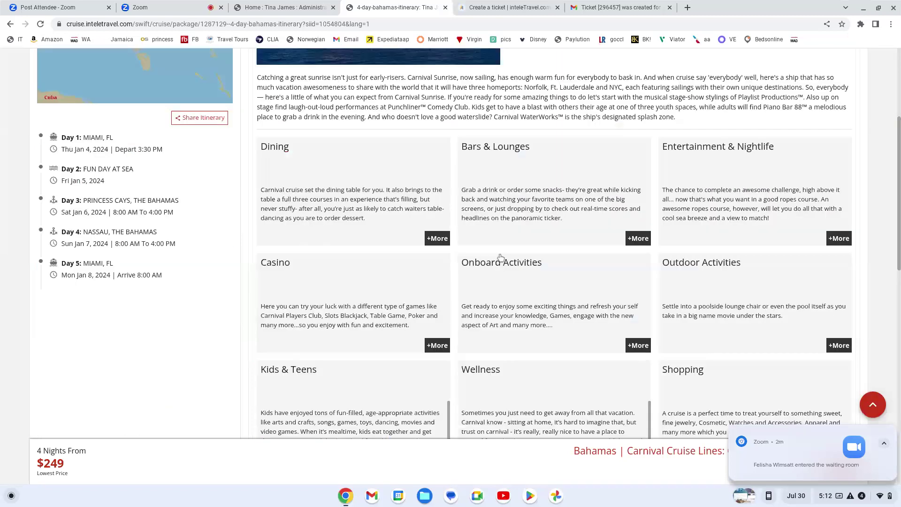
scroll(501, 258, "down", 4)
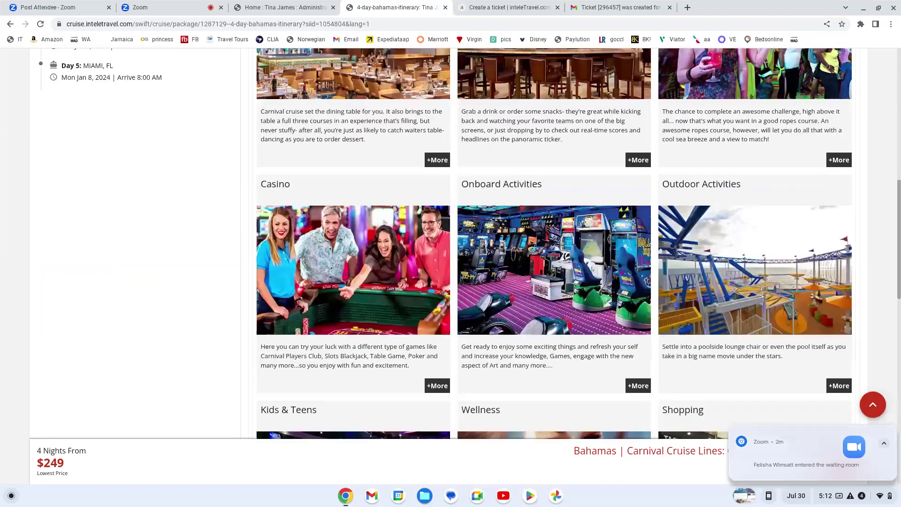
scroll(554, 221, "up", 10)
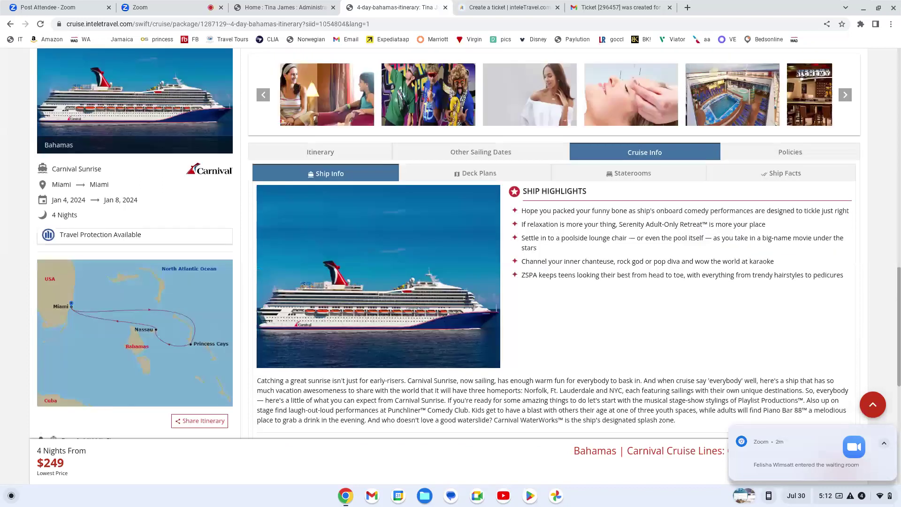
scroll(475, 168, "down", 1)
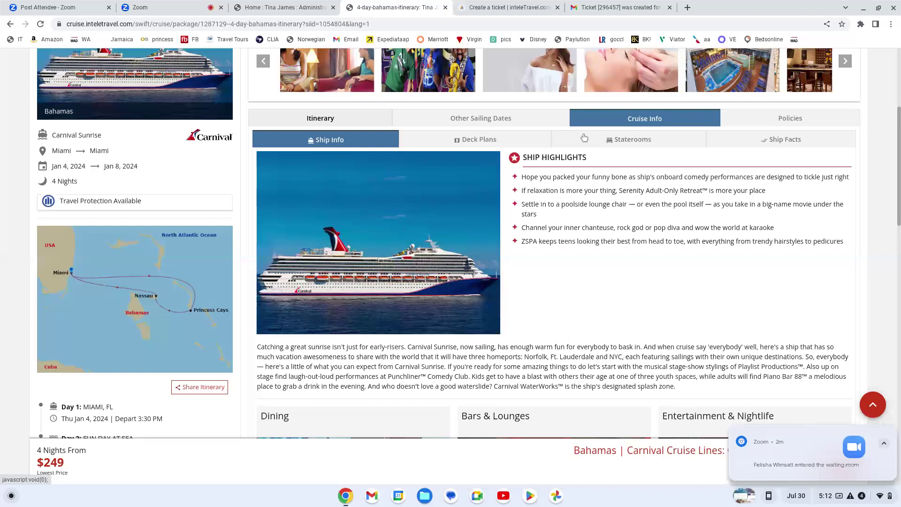
scroll(585, 137, "down", 5)
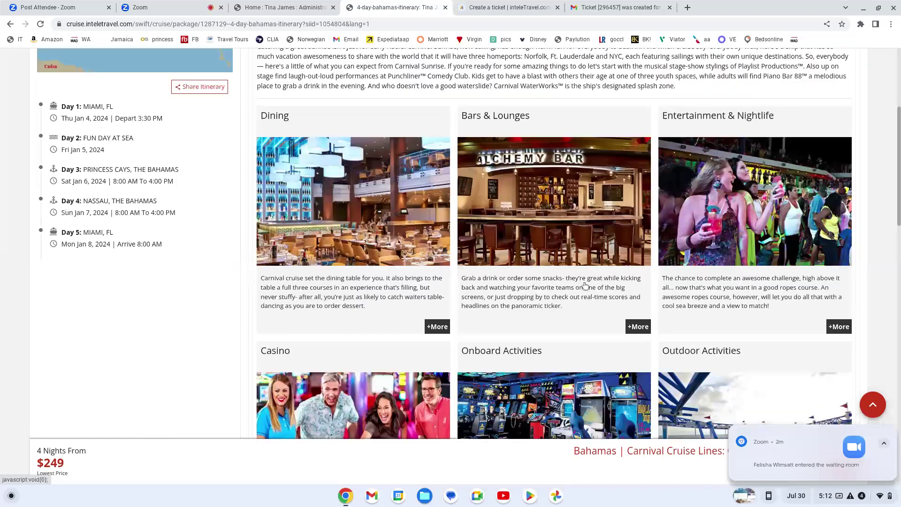
scroll(586, 286, "down", 10)
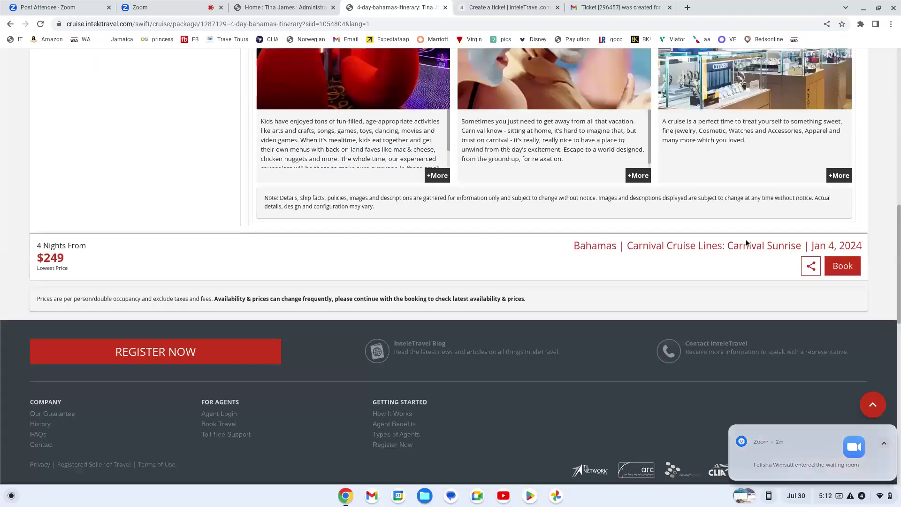
Step: Start booking for two guests aged 54 and 47 residing in AK - Alaska
left_click(841, 267)
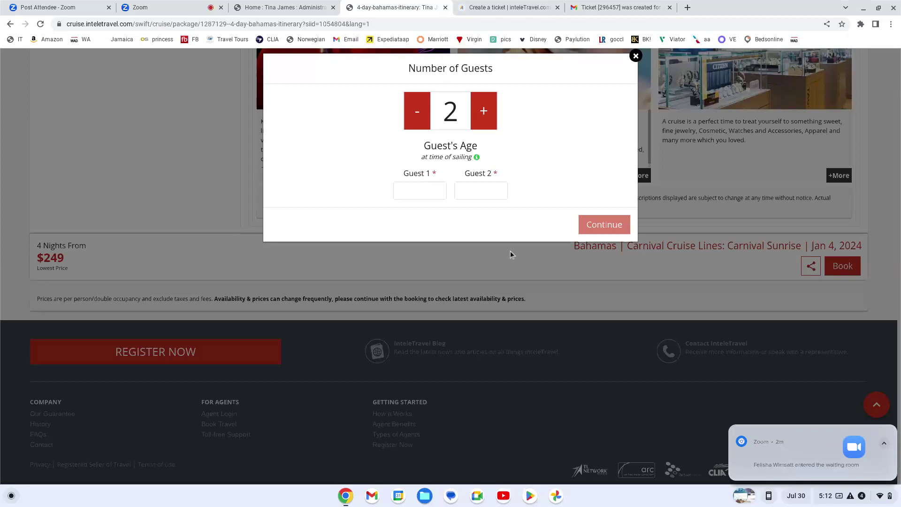
left_click(413, 192)
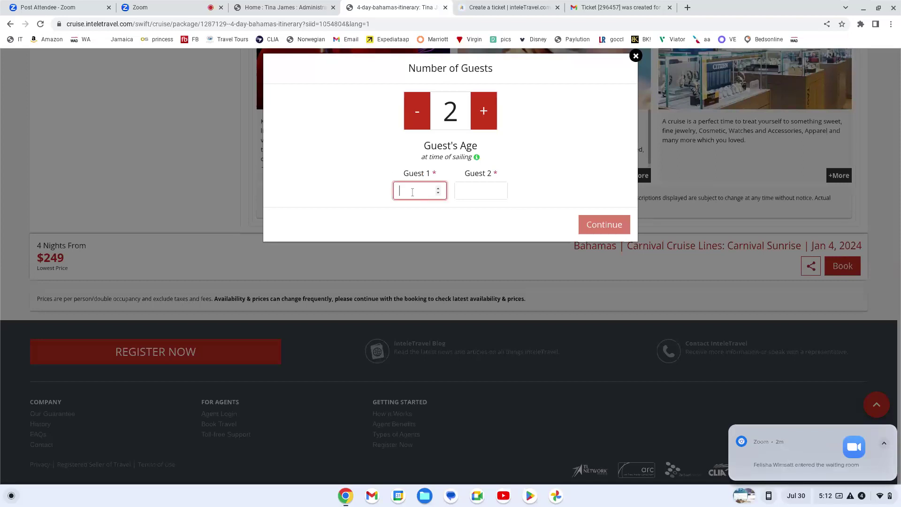
type("54")
left_click(475, 192)
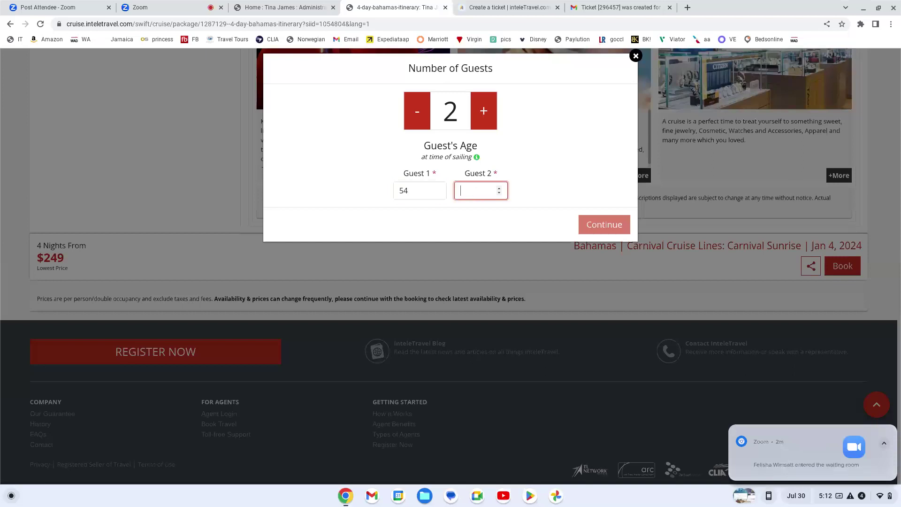
type("47")
left_click(605, 229)
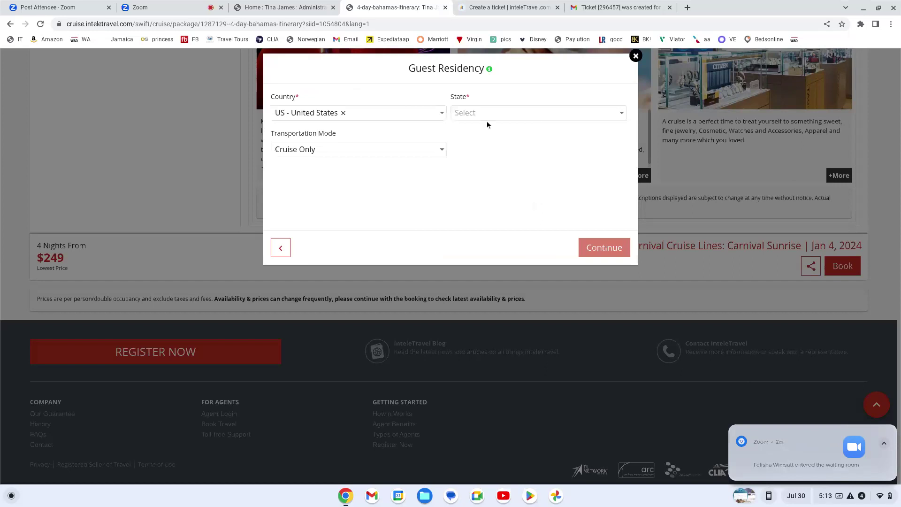
left_click(488, 122)
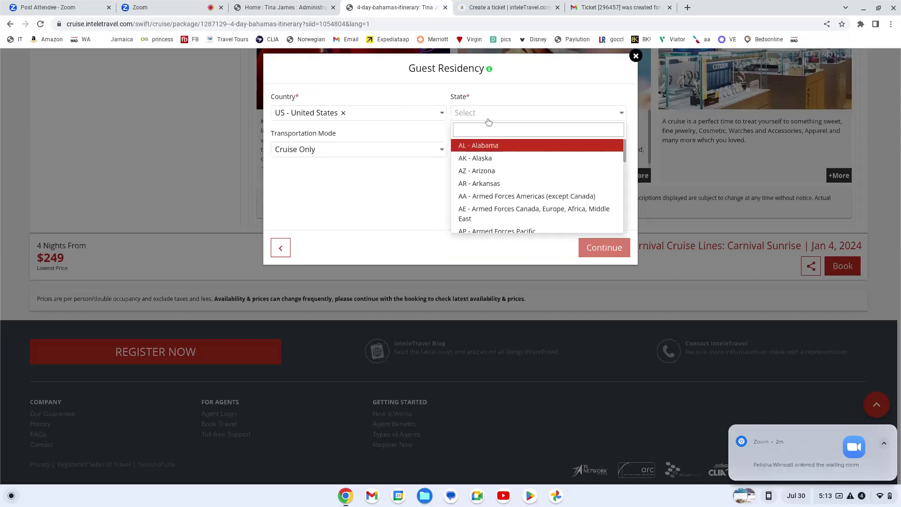
left_click(484, 154)
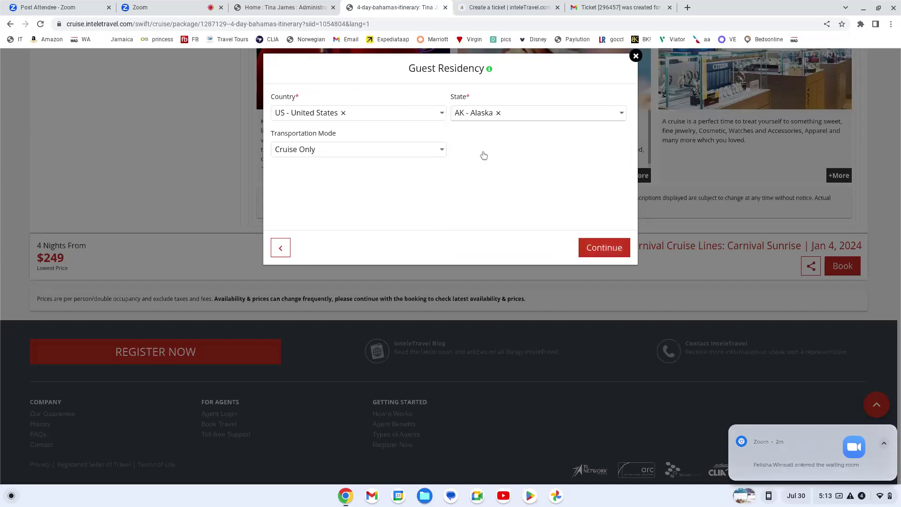
left_click(597, 252)
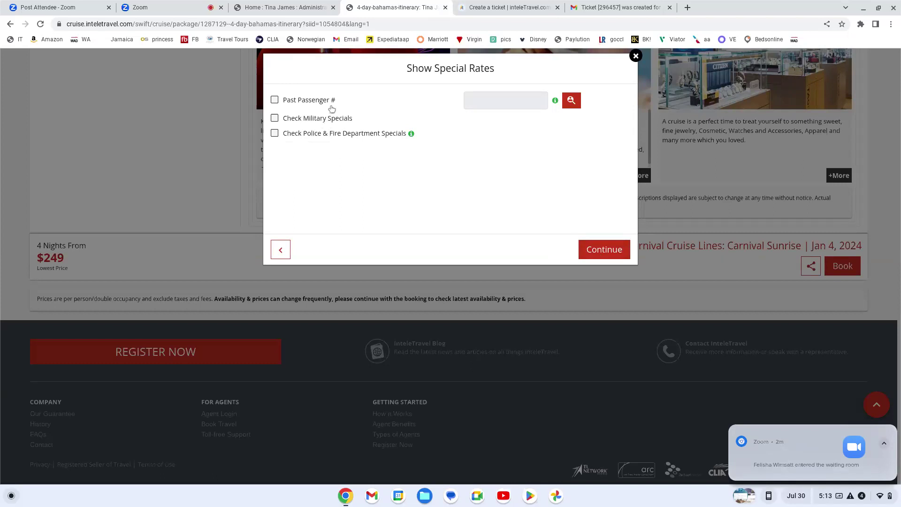
Step: Skip special rates and review the 2-adult Category Selection fares starting at $249 per guest
left_click(598, 258)
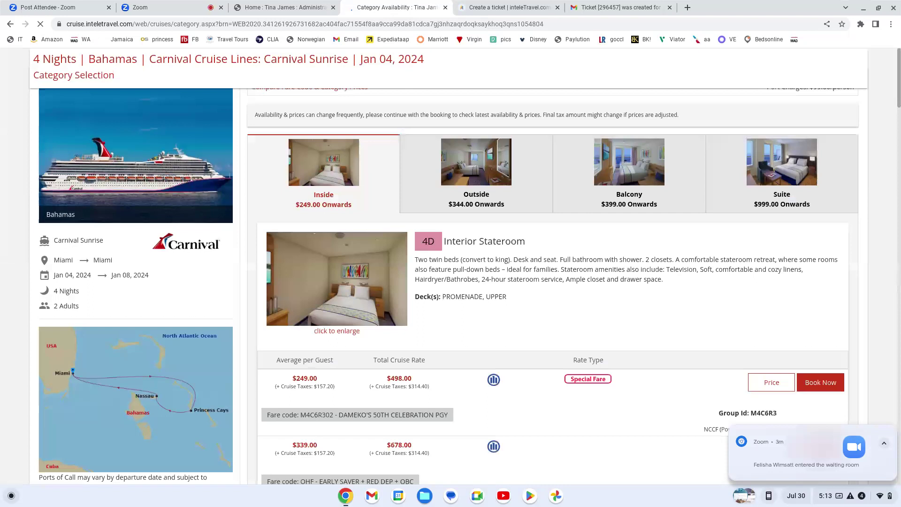
scroll(329, 213, "down", 4)
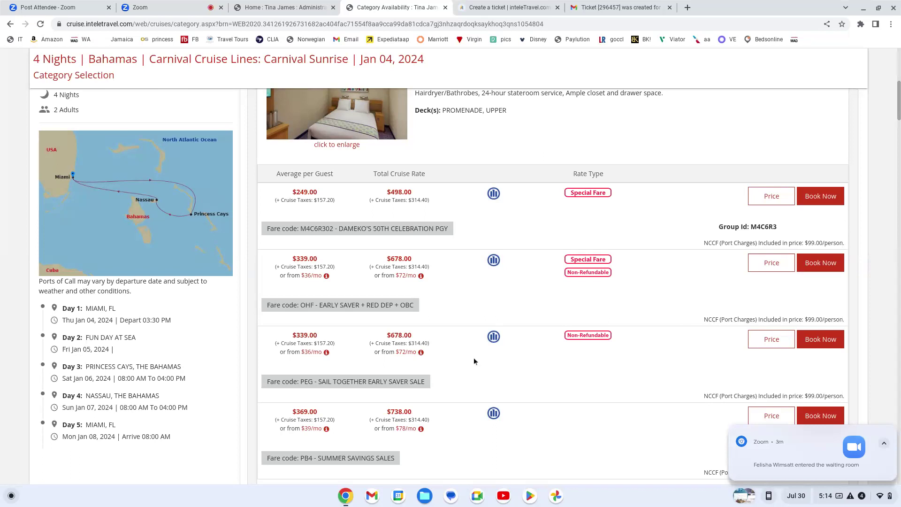
scroll(475, 359, "down", 3)
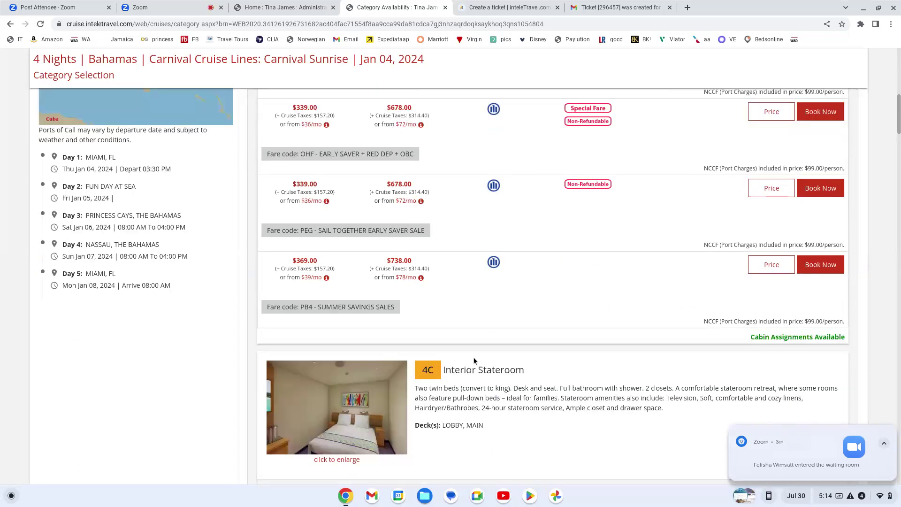
scroll(473, 357, "down", 6)
scroll(504, 328, "down", 3)
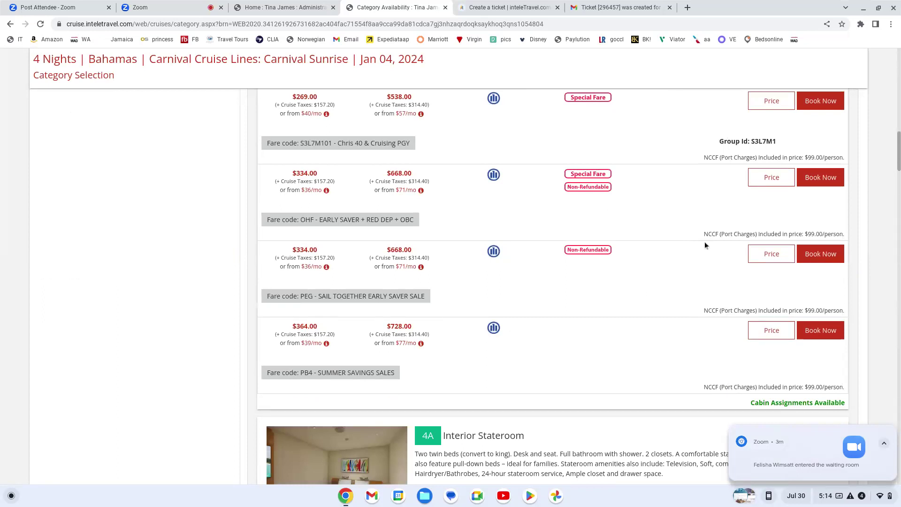
left_click(773, 178)
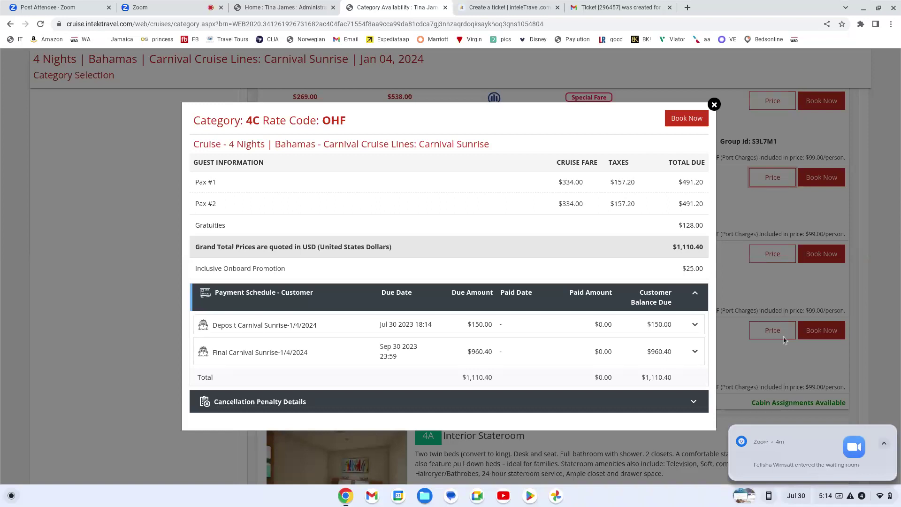
left_click(715, 104)
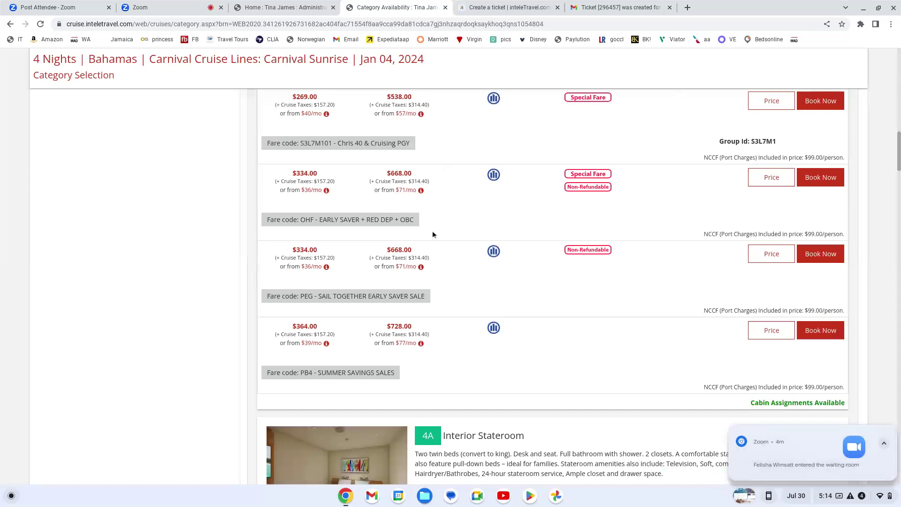
scroll(433, 235, "up", 1)
scroll(430, 235, "up", 10)
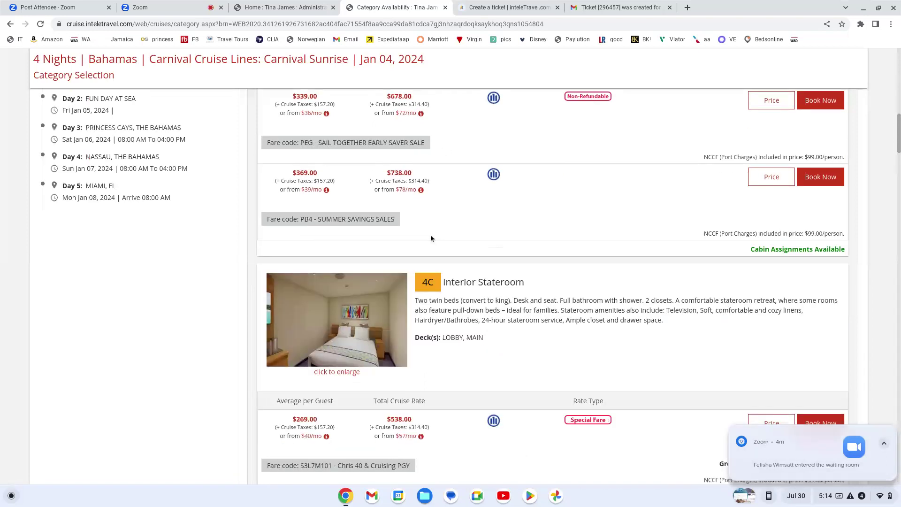
scroll(328, 141, "up", 10)
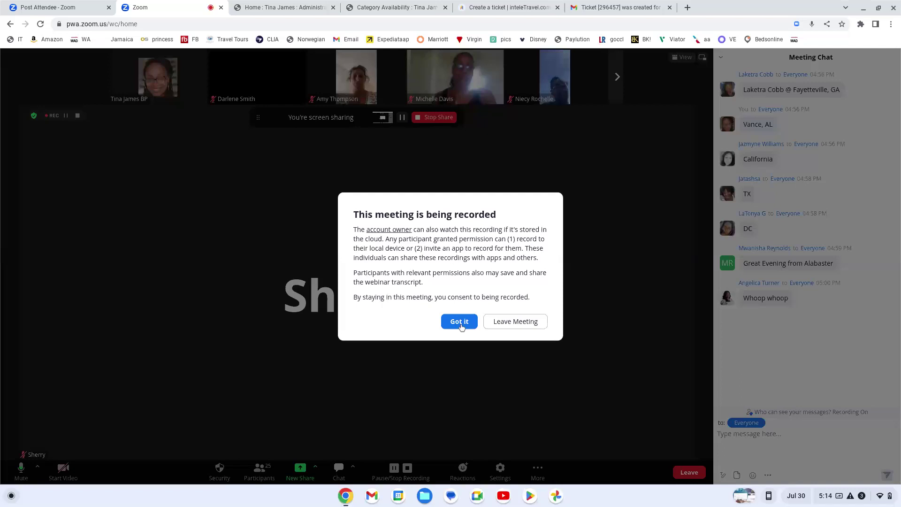
Step: Accept Zoom's recording notice and mute your own microphone
left_click(460, 322)
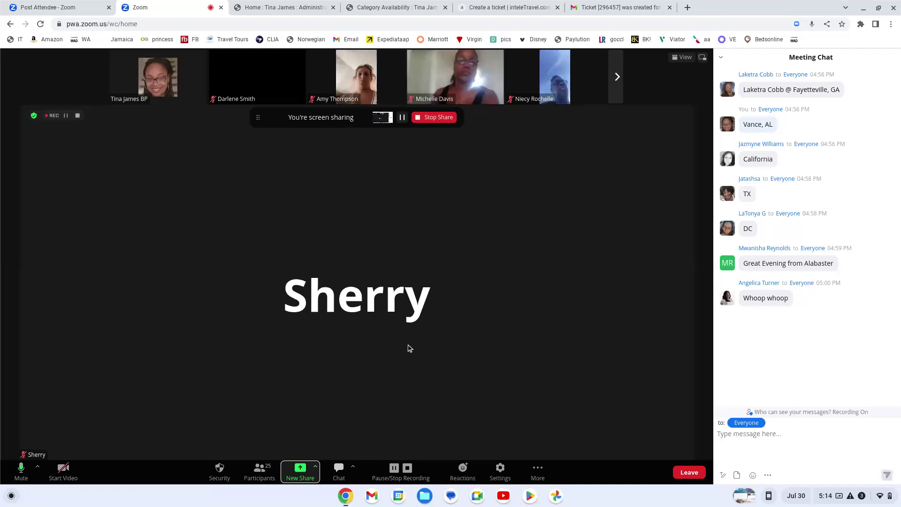
left_click(21, 469)
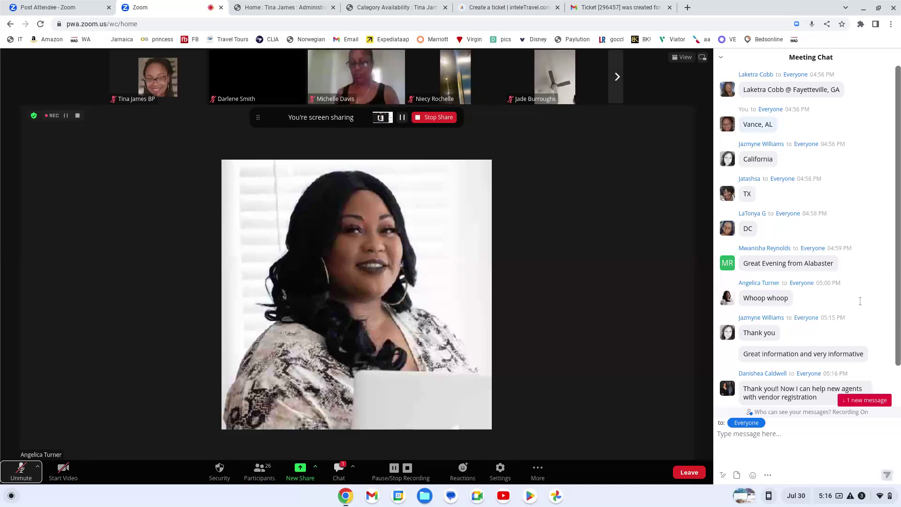
Step: Scroll the Zoom Meeting Chat down to the newest questions
scroll(861, 301, "down", 2)
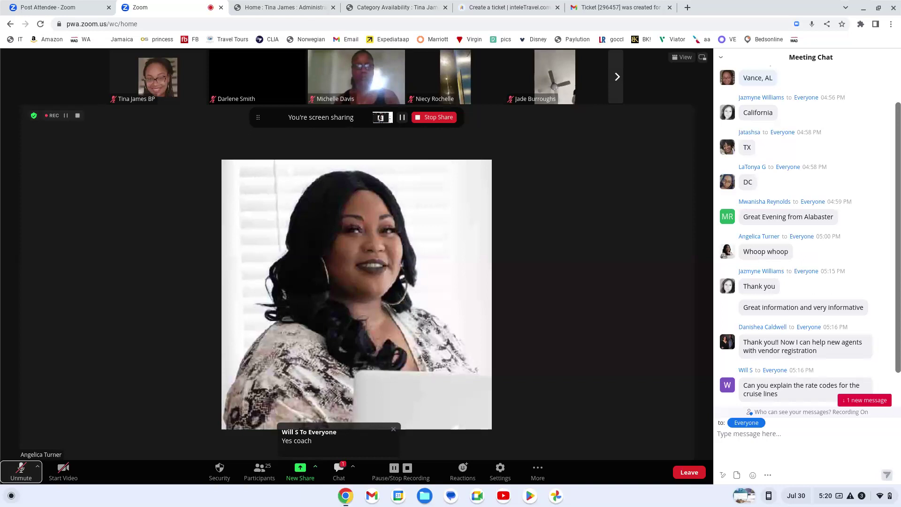
left_click_drag(898, 365, 895, 414)
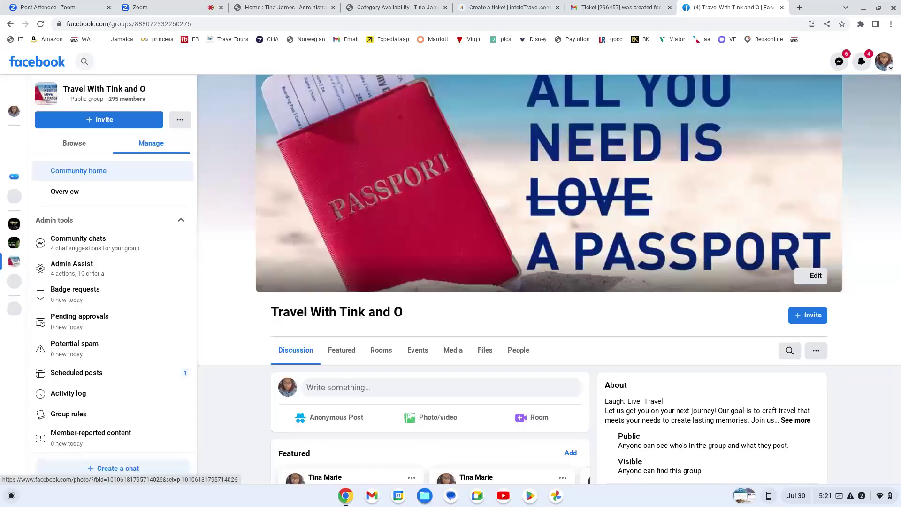
Step: Search your Facebook groups for 'dream team' and open the Dream Team Society group
scroll(14, 289, "down", 3)
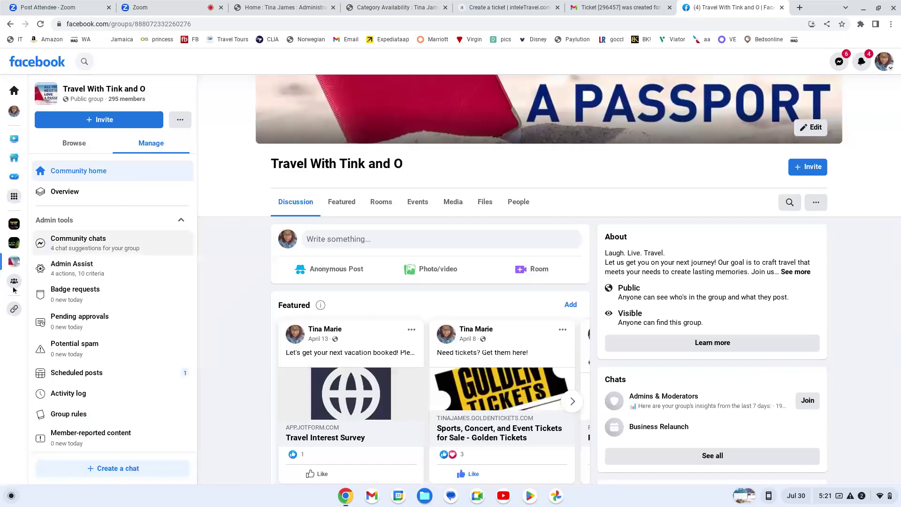
left_click(15, 282)
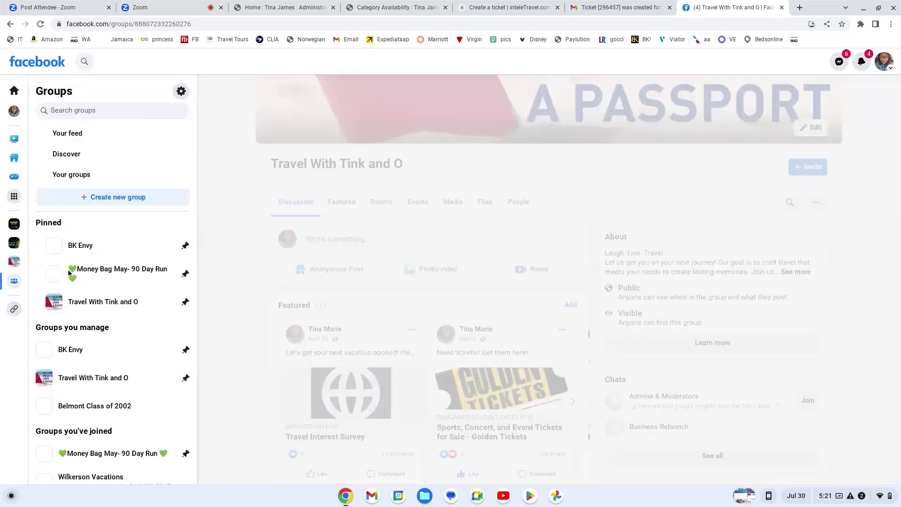
scroll(98, 287, "down", 1)
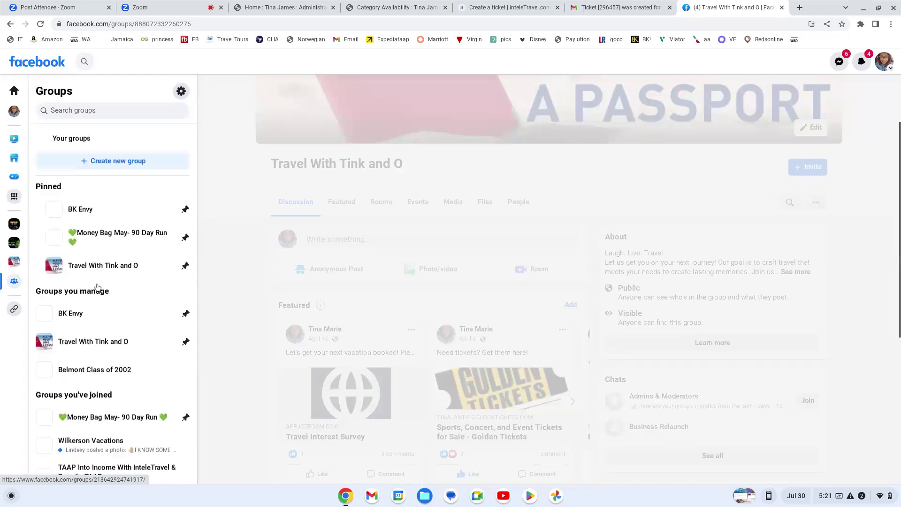
scroll(98, 284, "up", 1)
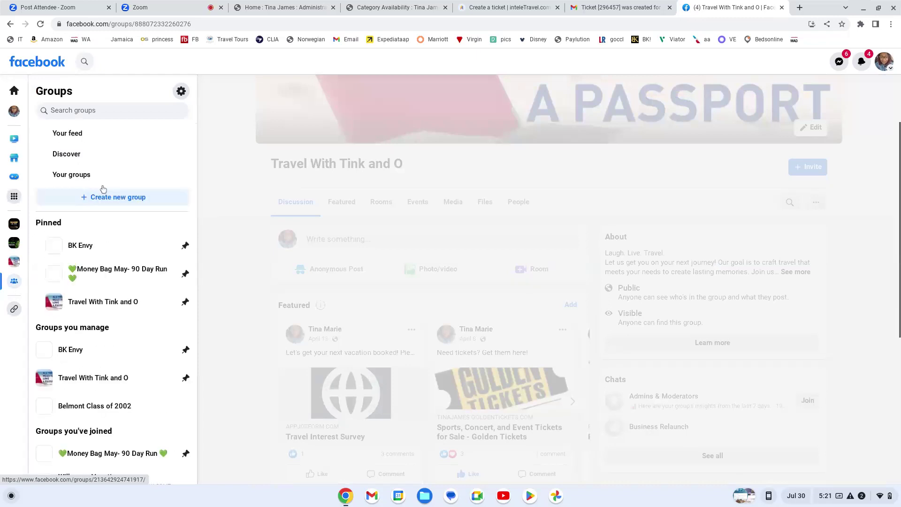
left_click(103, 109)
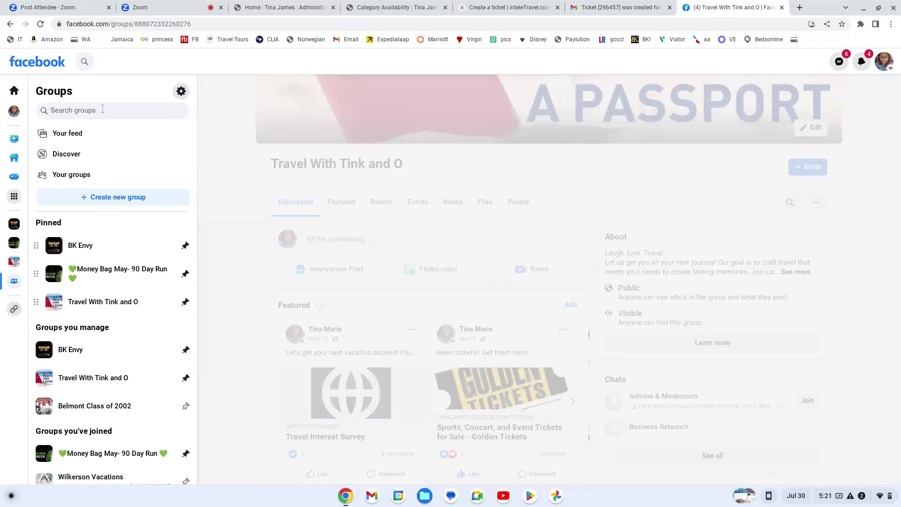
type("dream")
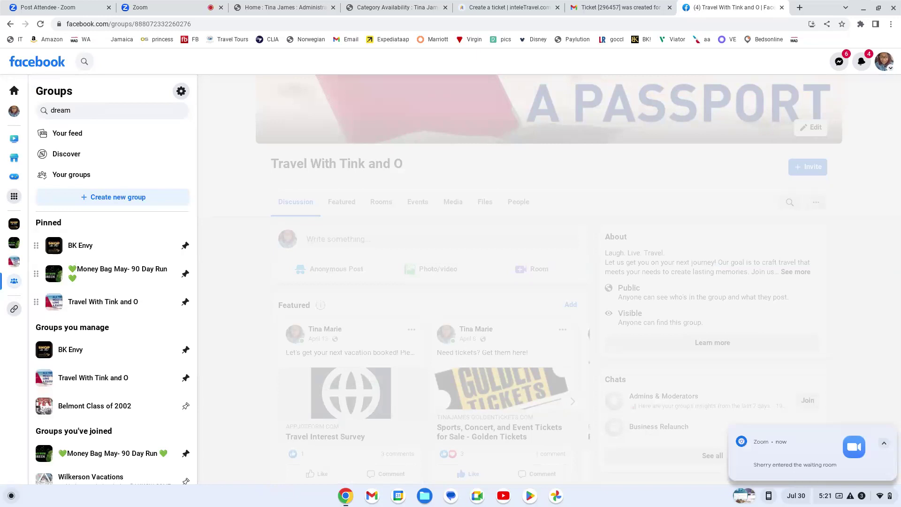
type(" team")
key("Return")
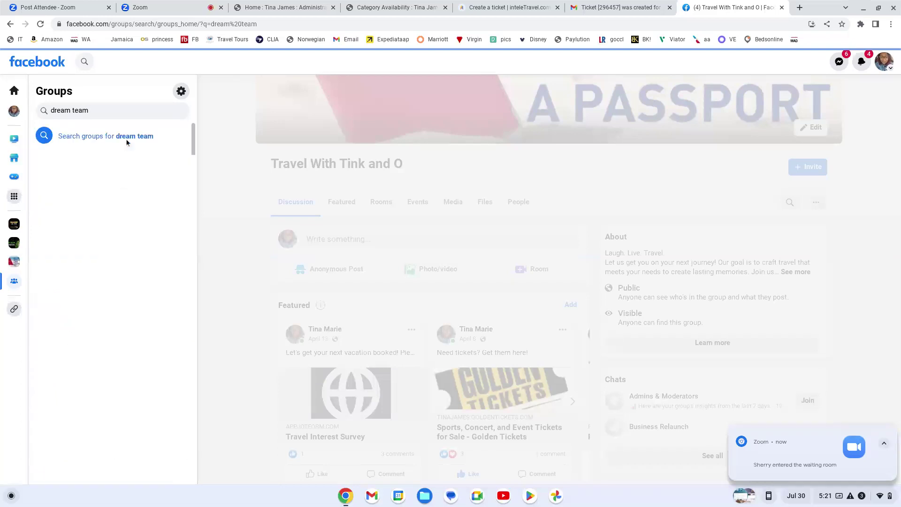
left_click(127, 140)
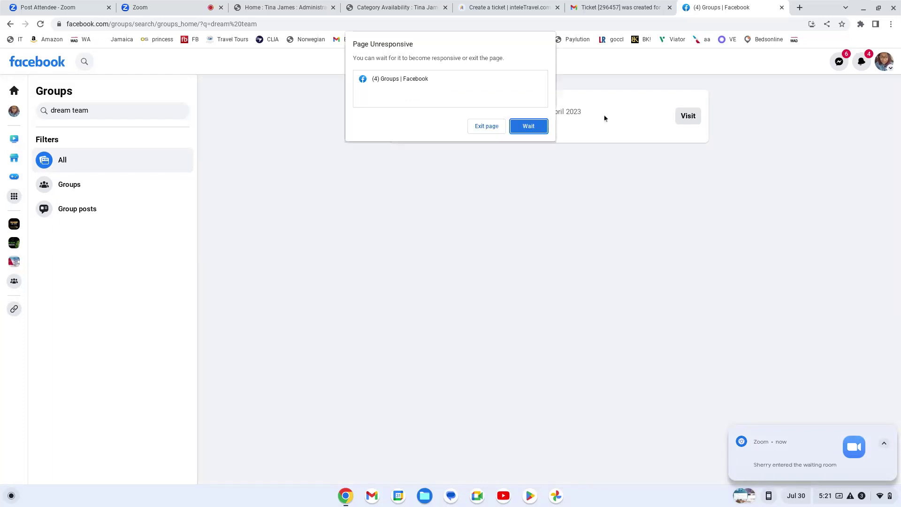
left_click(529, 126)
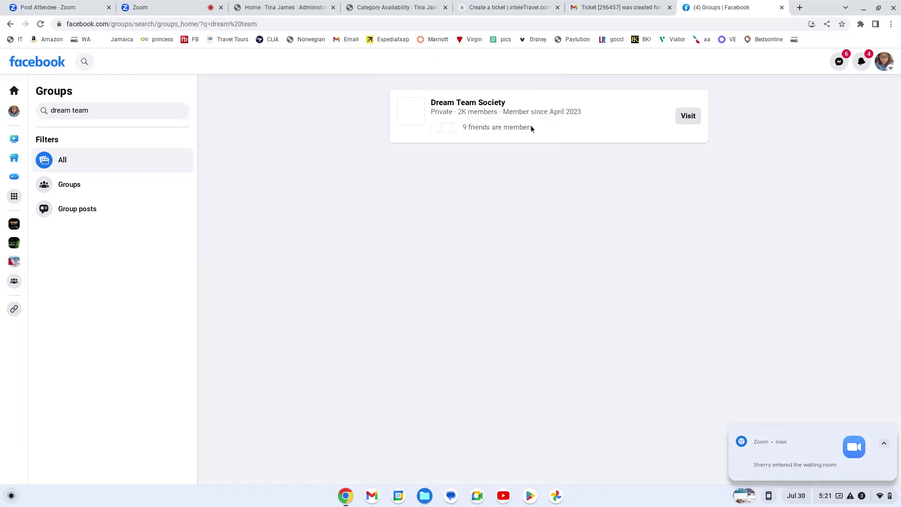
left_click(688, 116)
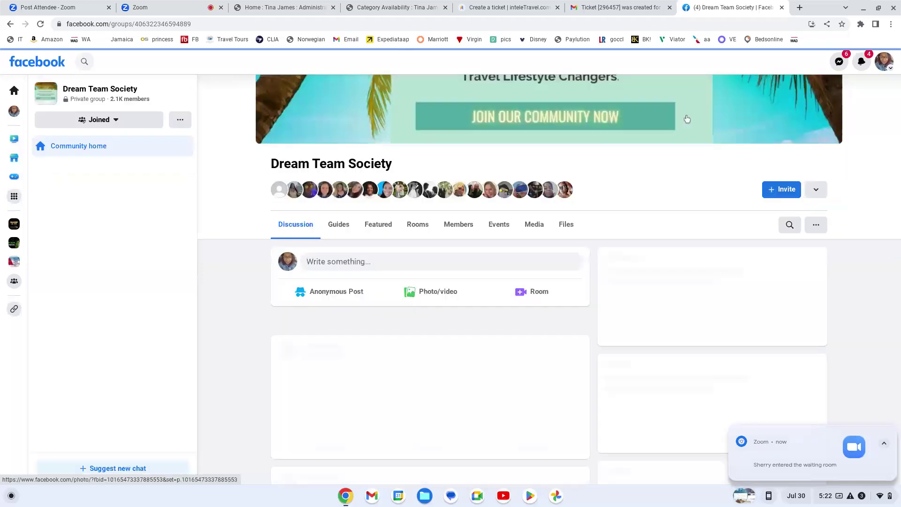
Step: Show the Dream Team Society Events tab, listing Travel Agent Orientation and Royal Caribbean Flight Finder
left_click(500, 226)
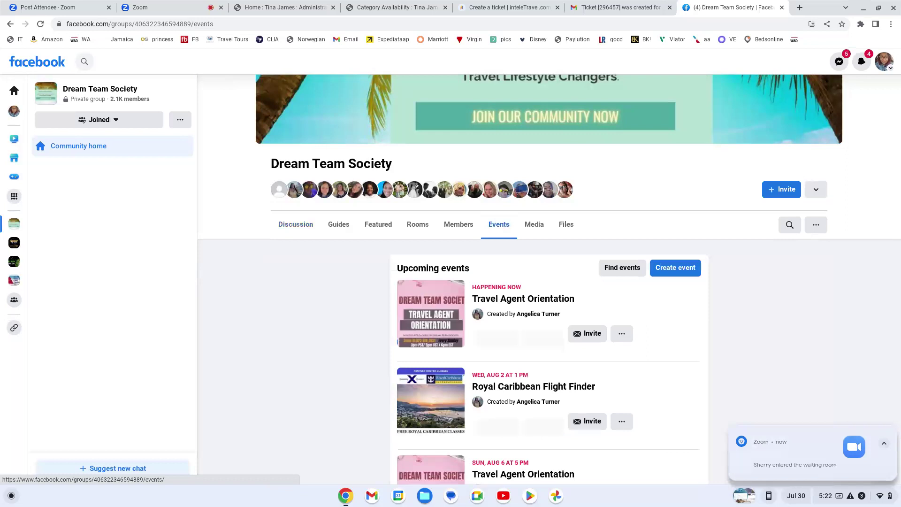
scroll(735, 338, "down", 1)
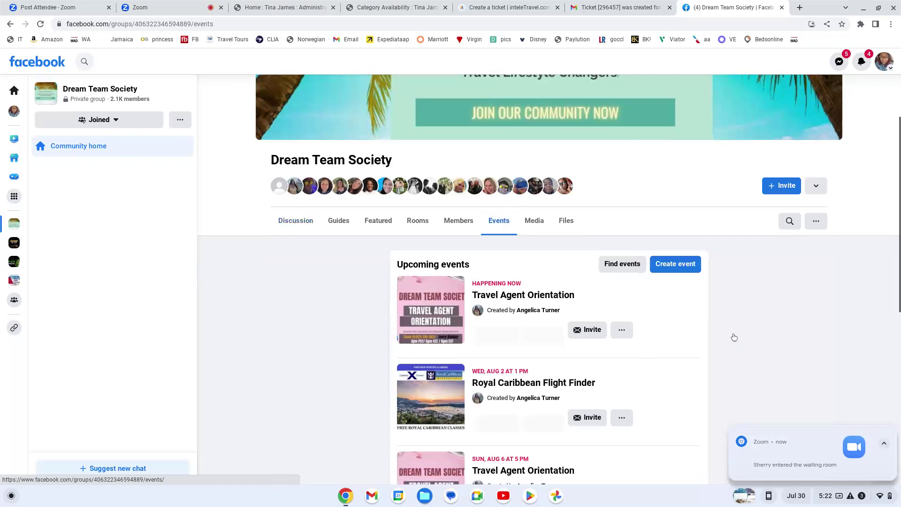
scroll(734, 337, "down", 4)
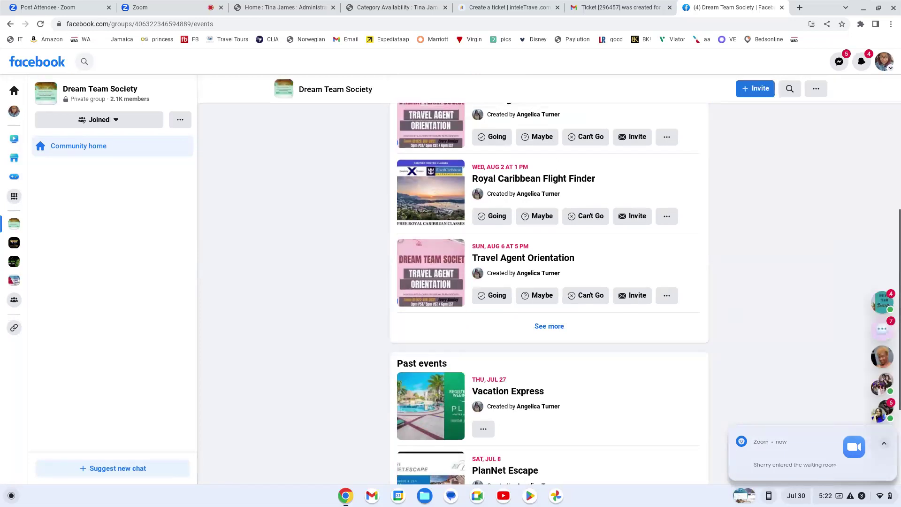
scroll(549, 234, "up", 1)
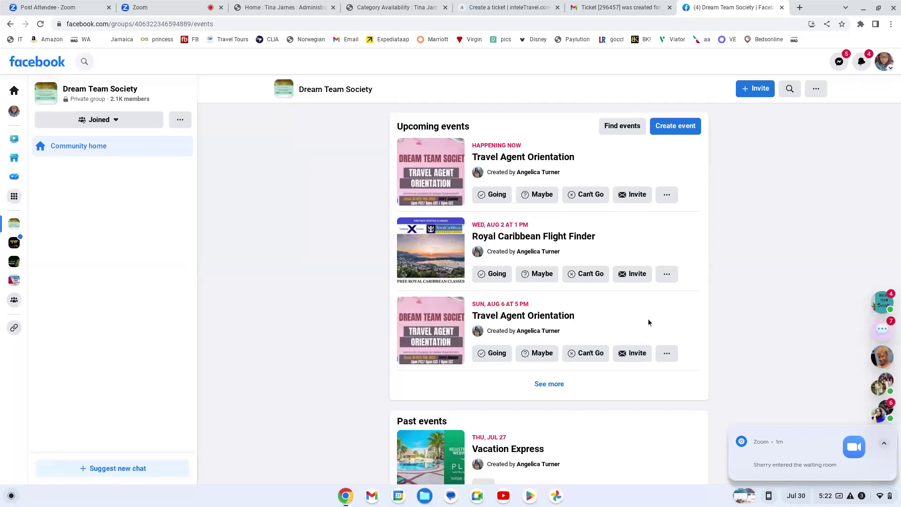
Step: Mark Going on the third upcoming event, Travel Agent Orientation on Sun, Aug 6
left_click(505, 356)
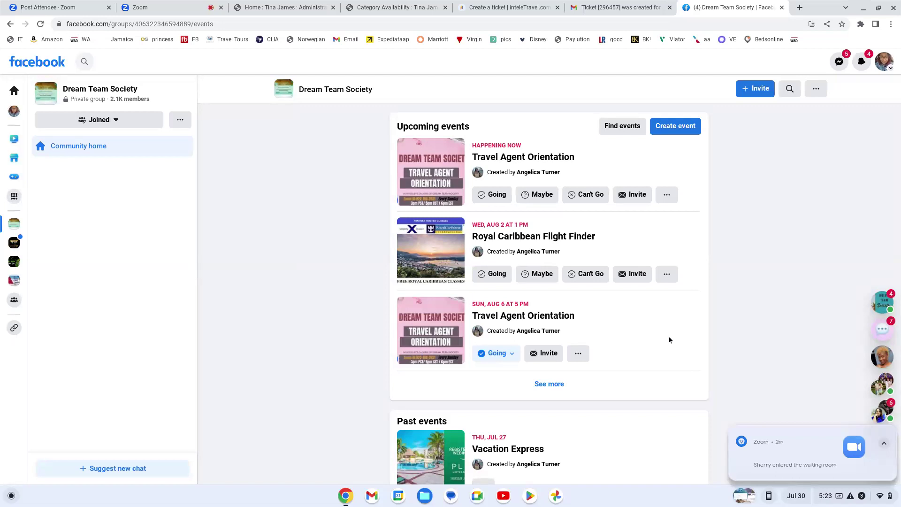
scroll(670, 340, "up", 1)
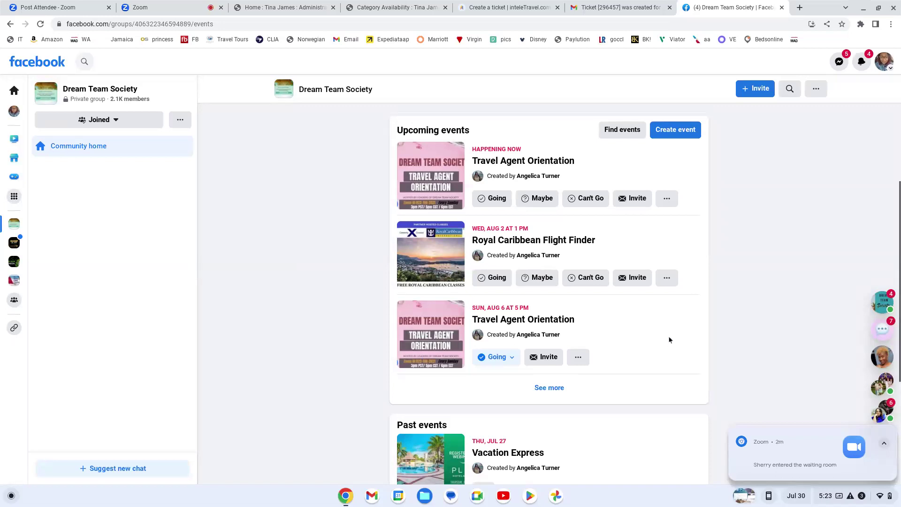
scroll(731, 297, "up", 4)
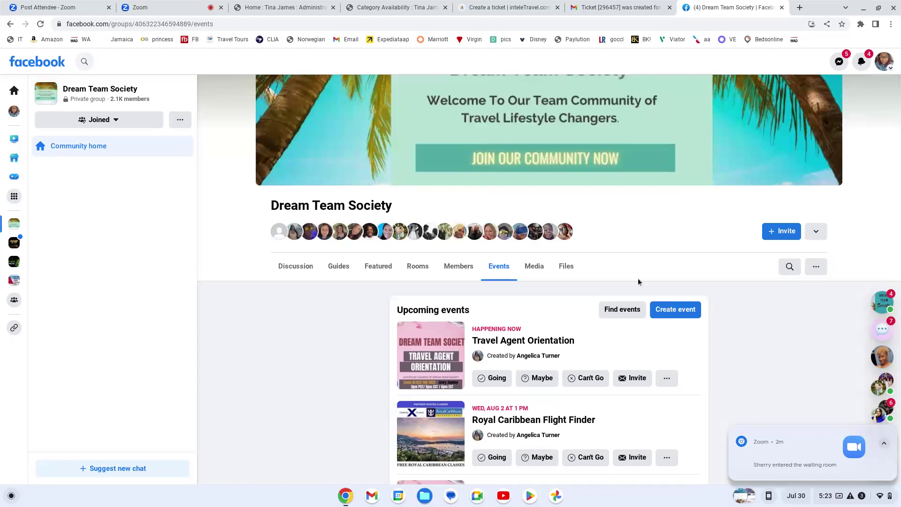
Step: Switch to the Zoom meeting tab with screen sharing and Meeting Chat visible
left_click(168, 9)
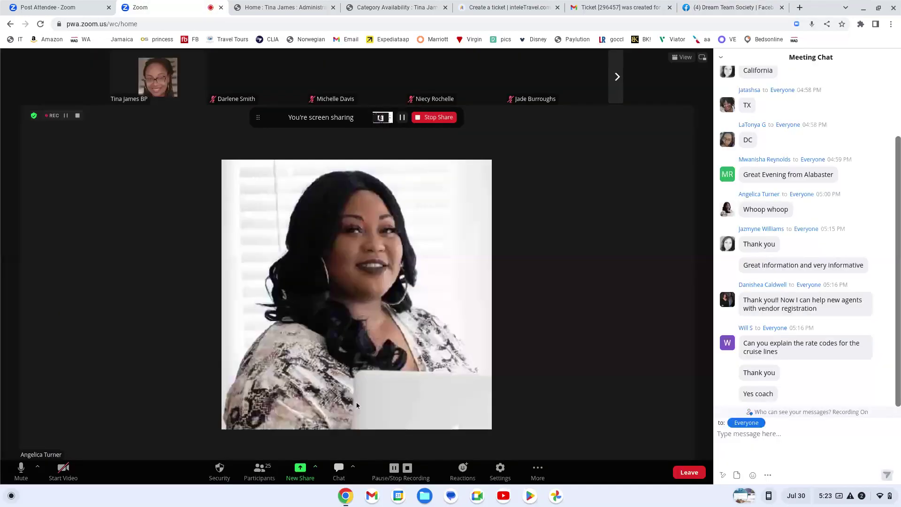